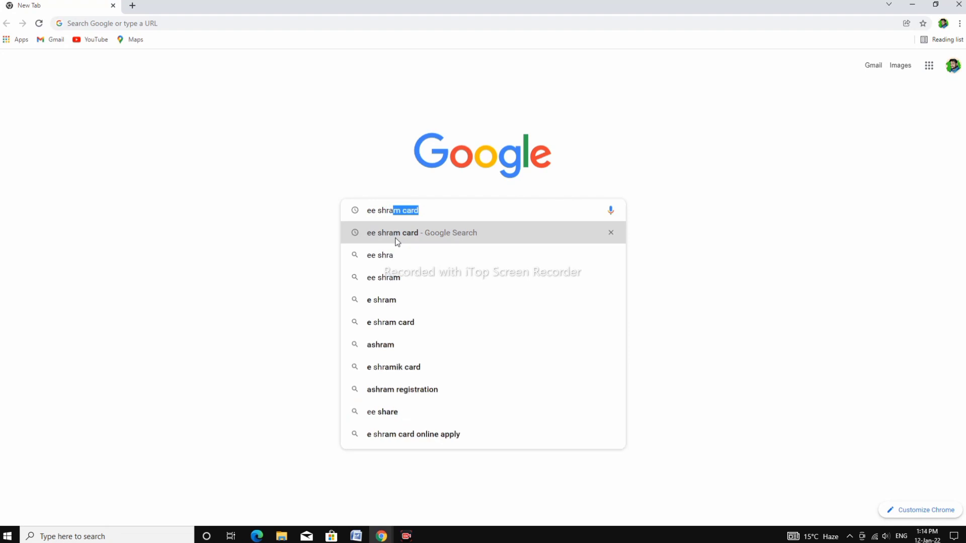
Search for 'ee shram card' and open the 'e-SHRAM: Home' result.
click(405, 241)
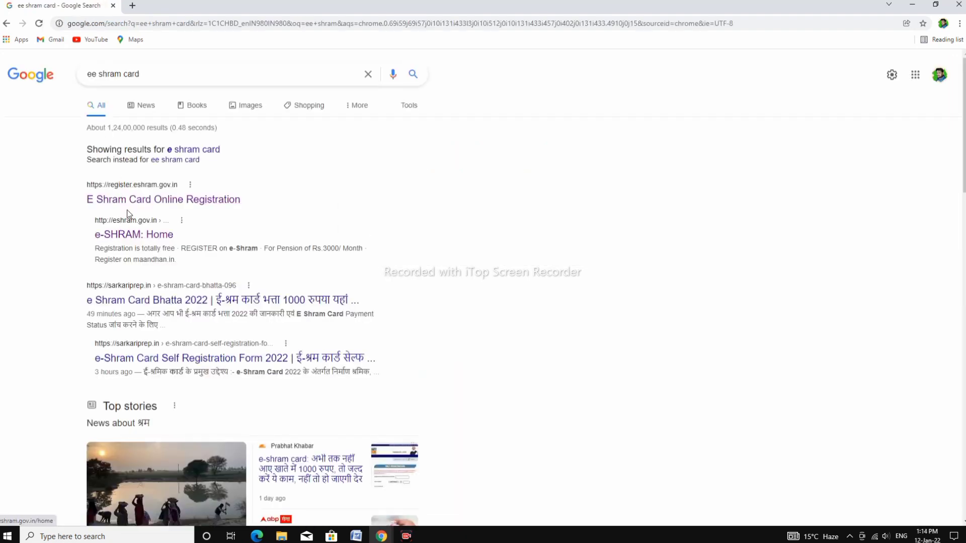
click(128, 236)
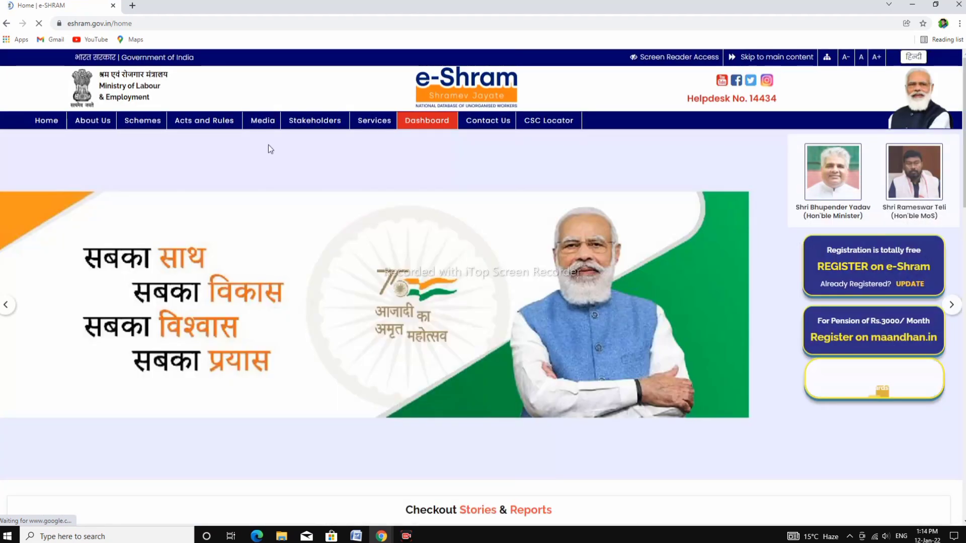
Start self-registration from the 'REGISTER on e-Shram' link on the home page.
click(855, 268)
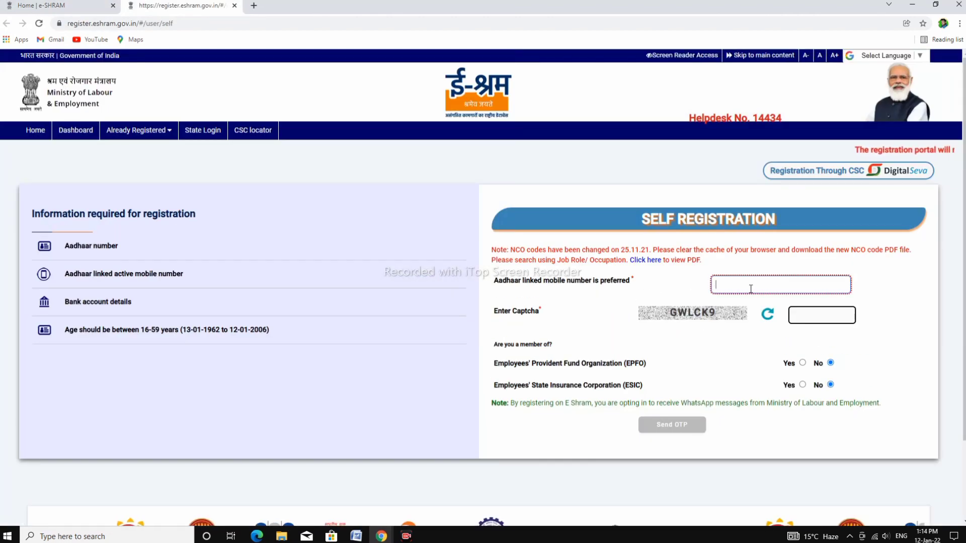
Enter the mobile number and captcha, answer No for EPFO and ESIC, and request an OTP.
text(97692)
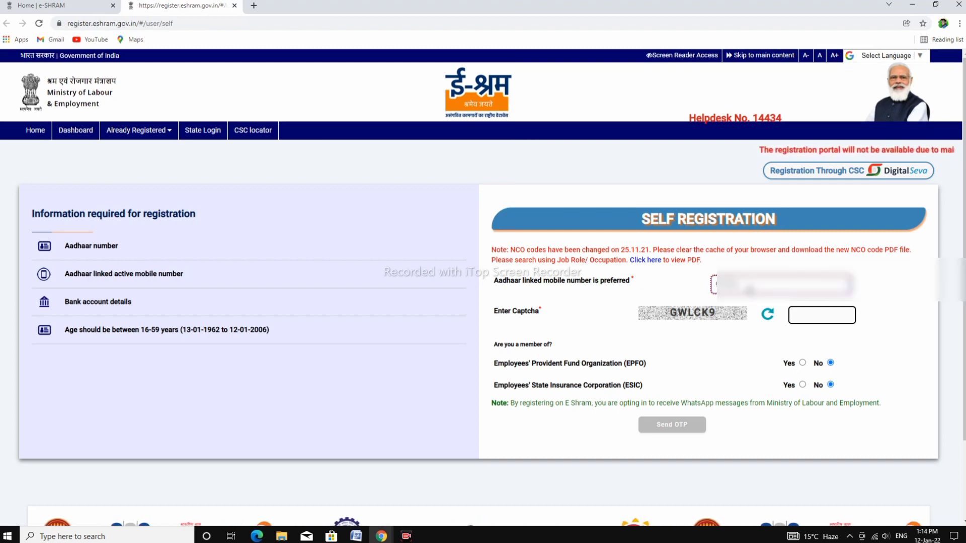
click(811, 318)
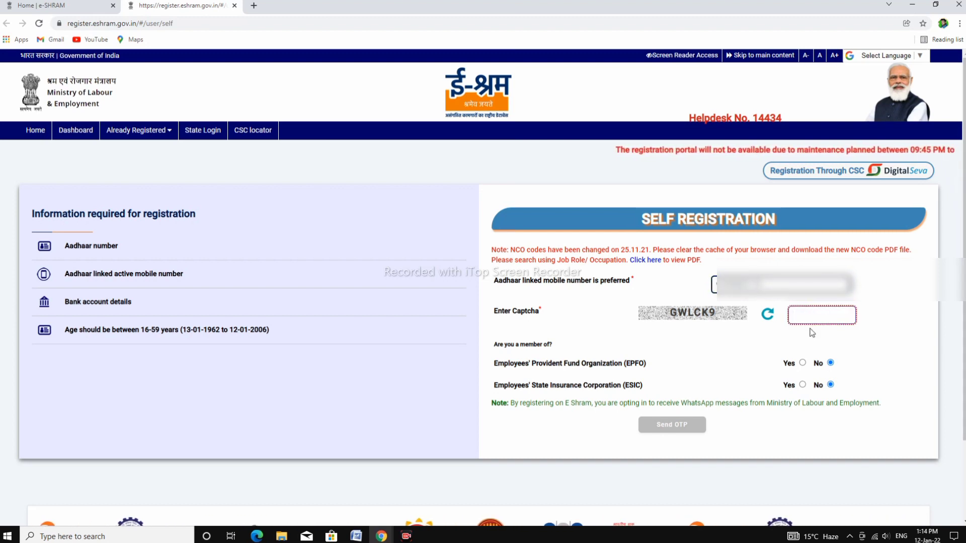
text(GWL)
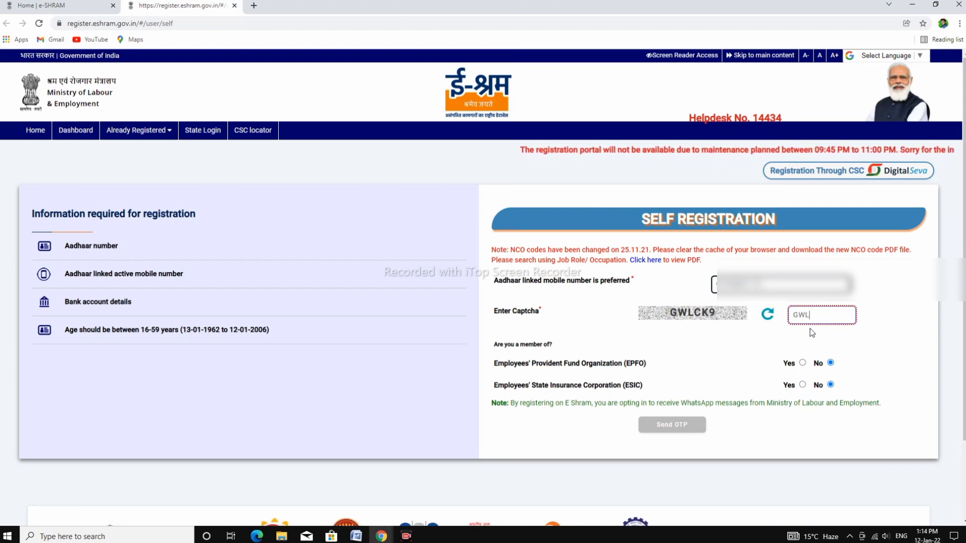
text(CK)
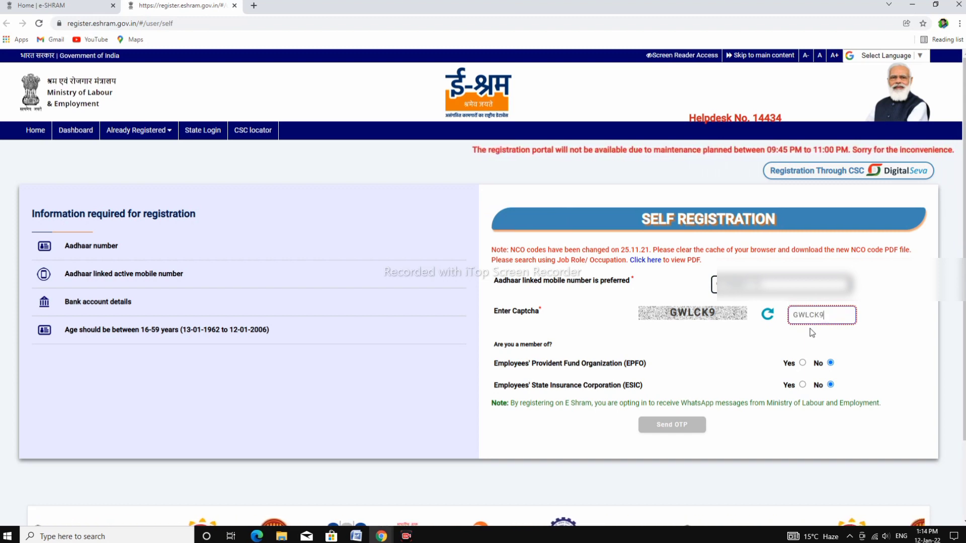
text(9)
click(829, 364)
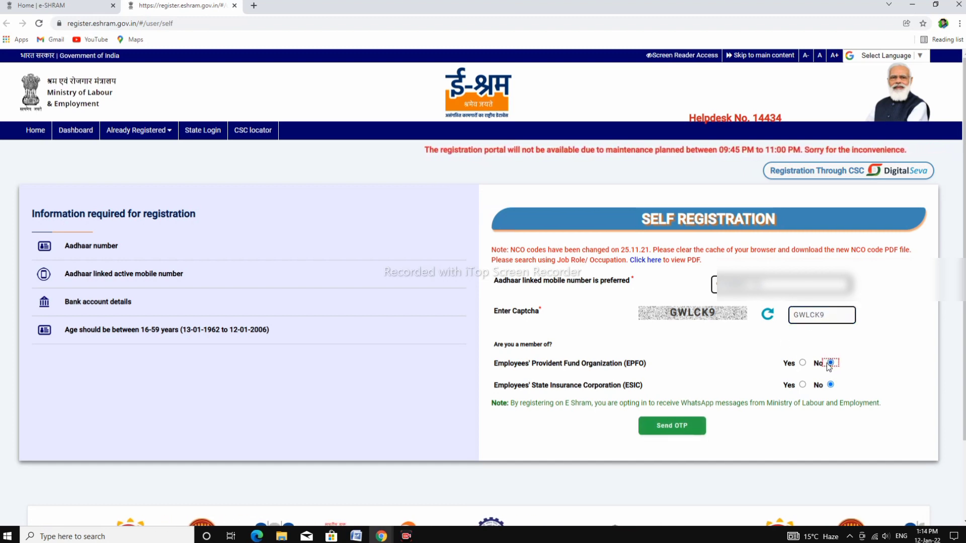
click(831, 386)
click(671, 426)
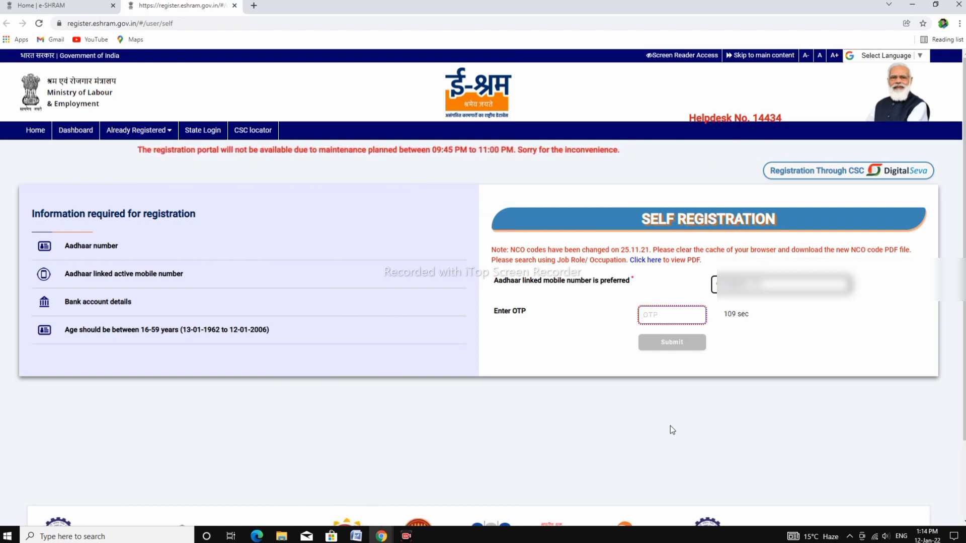
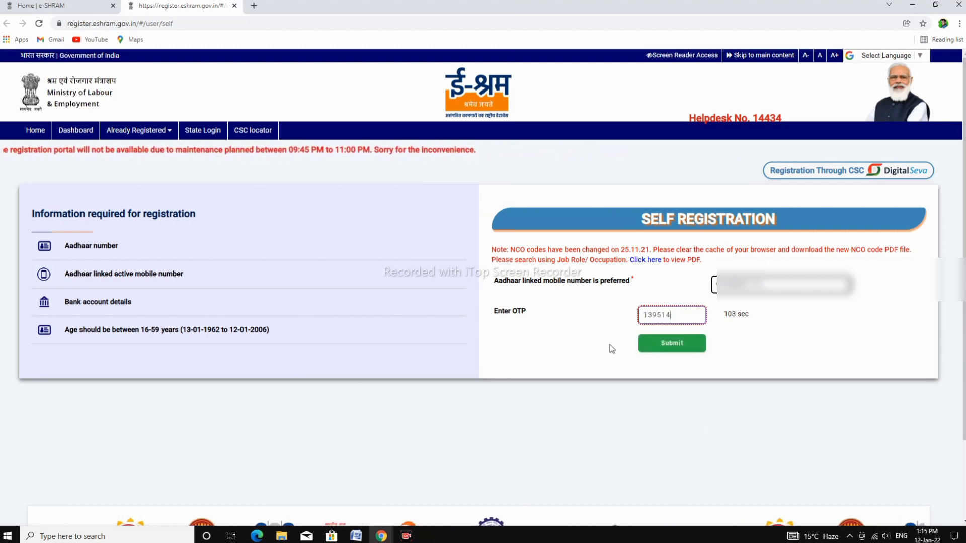
Submit the OTP received on the mobile to verify the number.
click(684, 346)
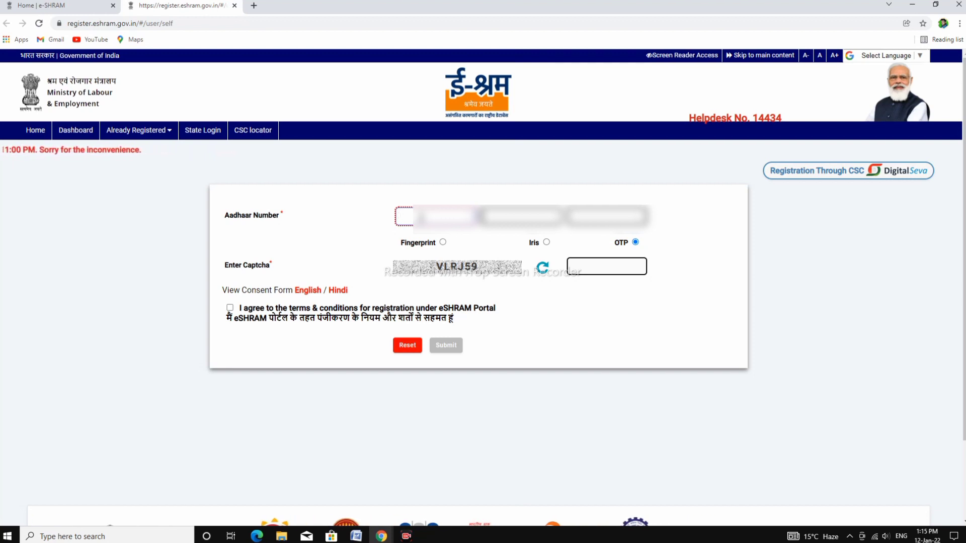
Enter the Aadhaar number with OTP verification, fill the captcha, accept the terms and submit.
text(358)
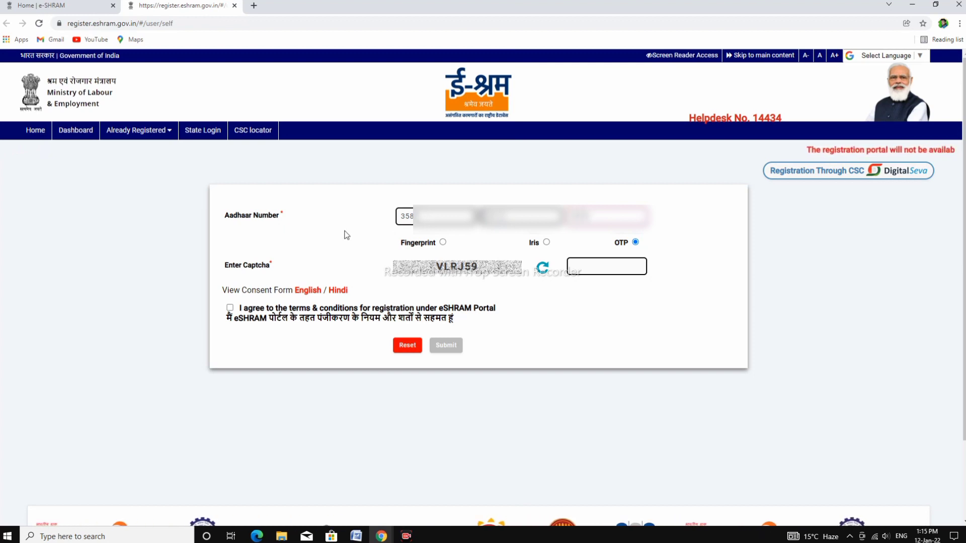
click(545, 243)
click(443, 243)
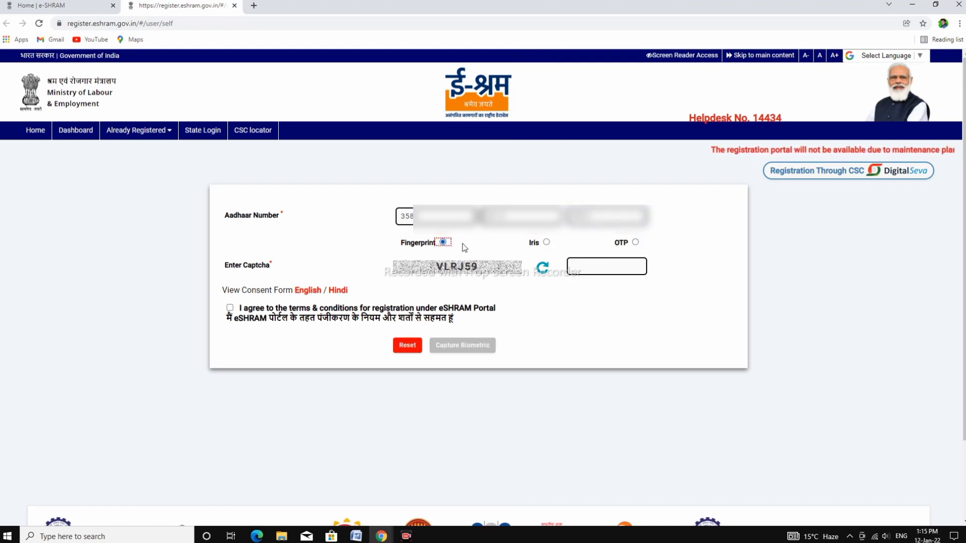
click(635, 243)
click(602, 271)
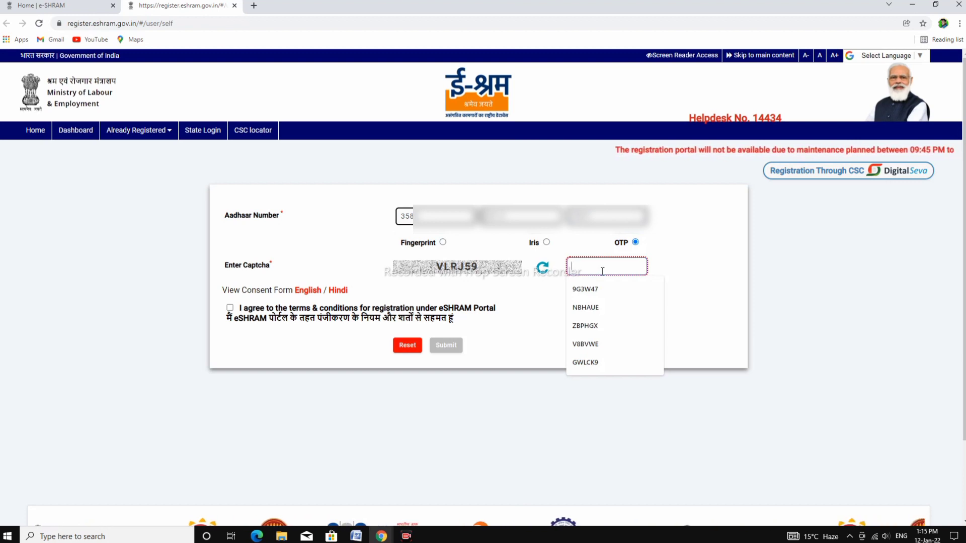
text(V)
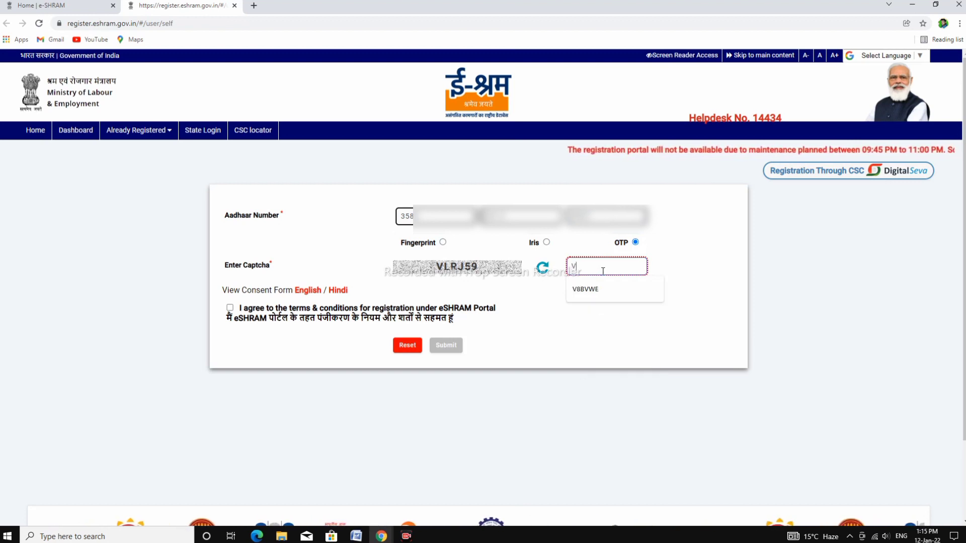
text(LRJ59)
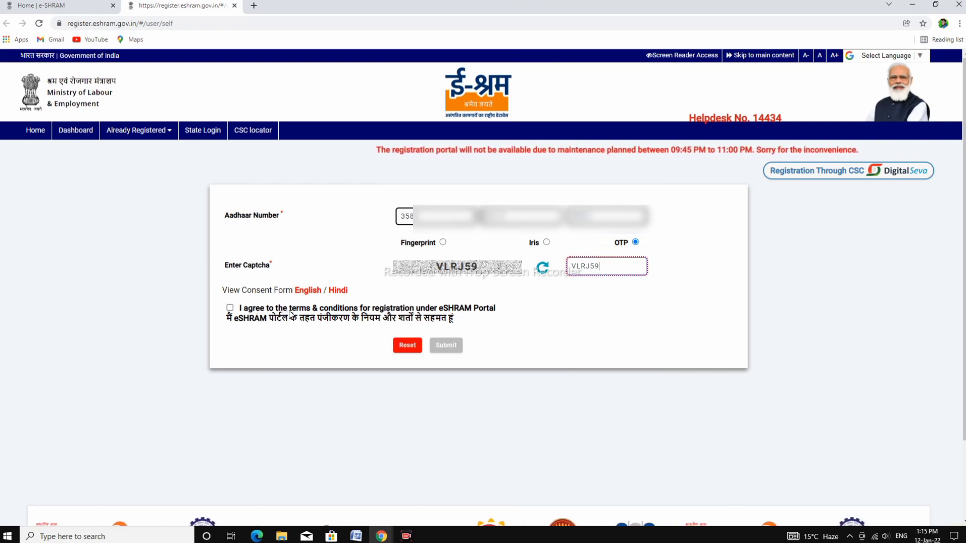
click(230, 307)
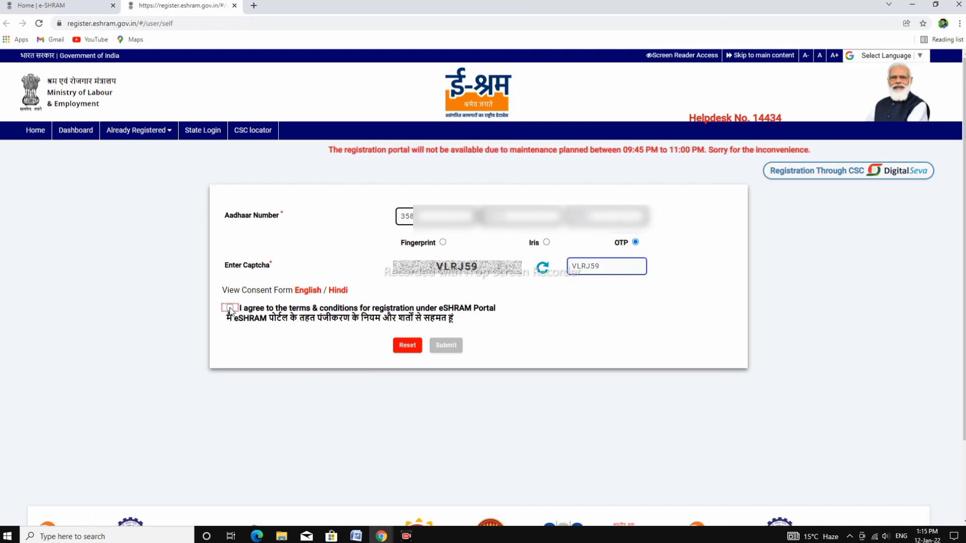
click(453, 346)
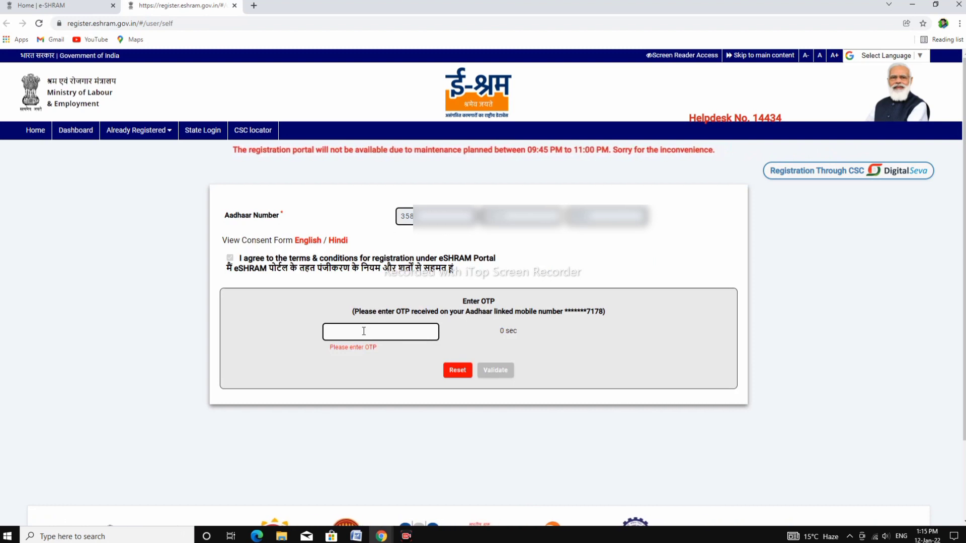
Validate the Aadhaar OTP and confirm the Aadhaar particulars to go on to other details.
click(367, 332)
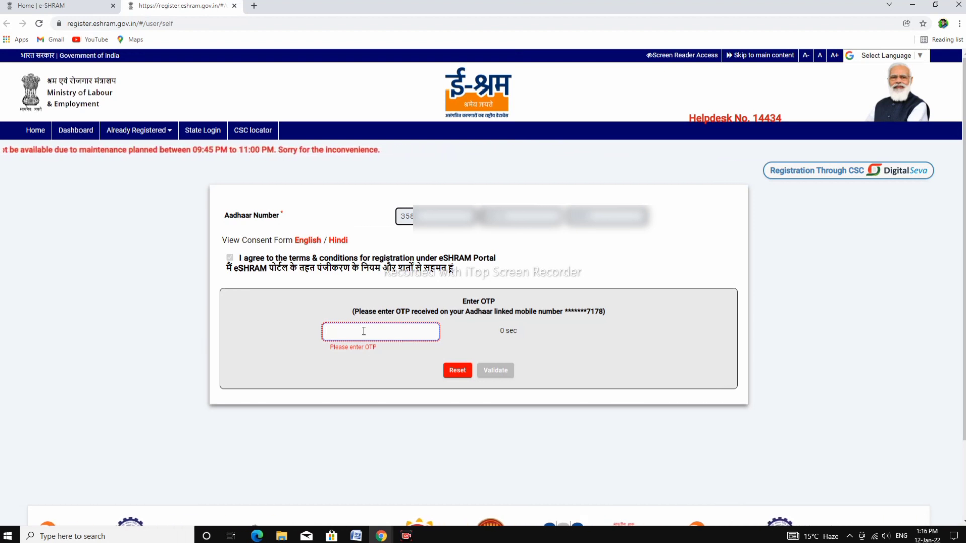
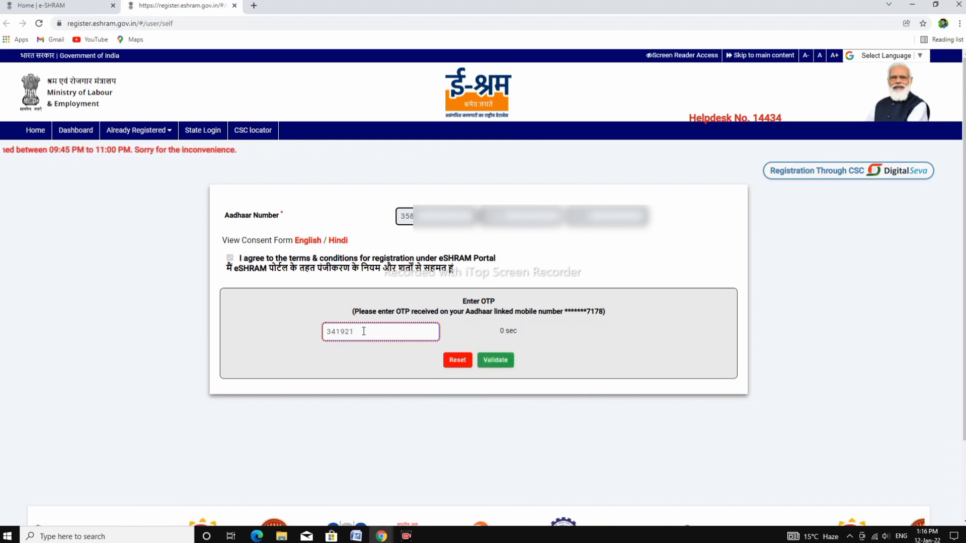
click(496, 361)
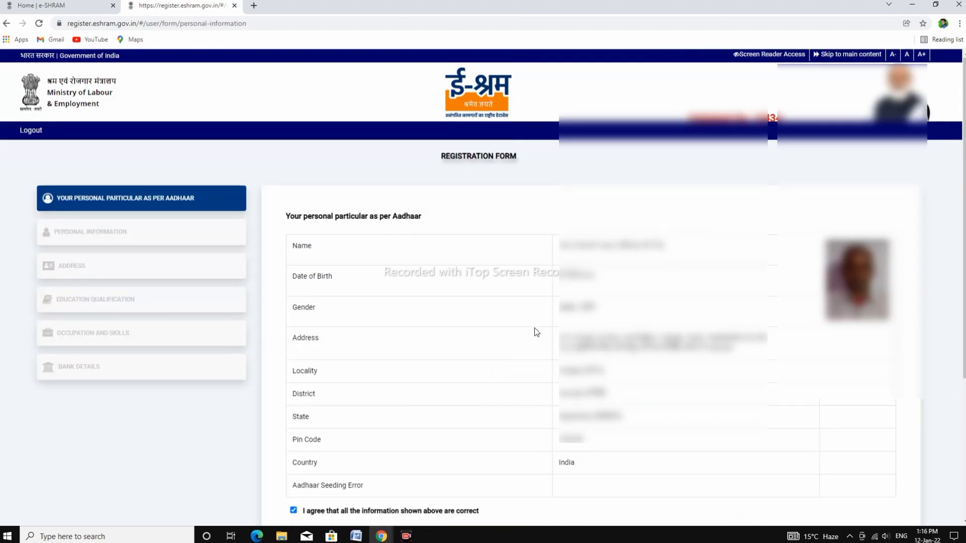
scroll(536, 330, down, 4)
scroll(541, 324, up, 3)
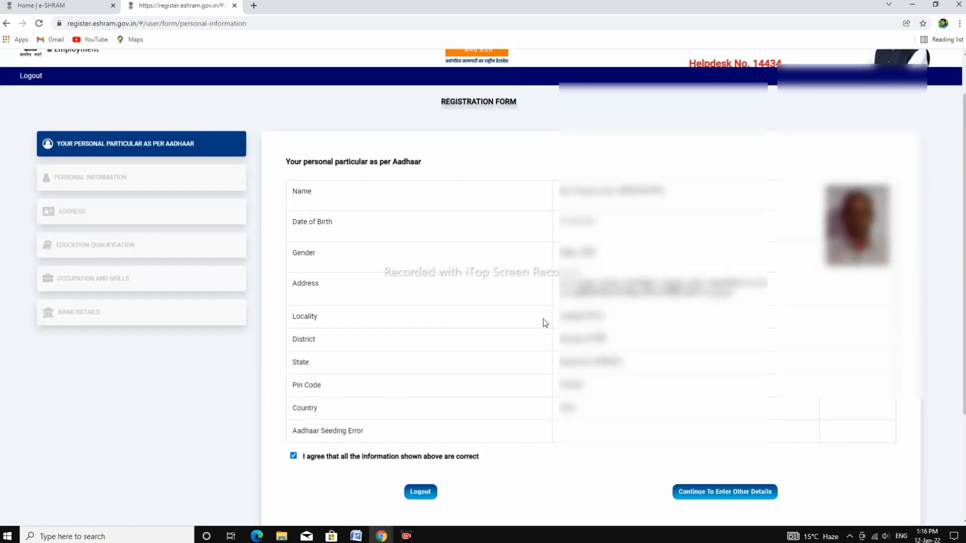
click(714, 493)
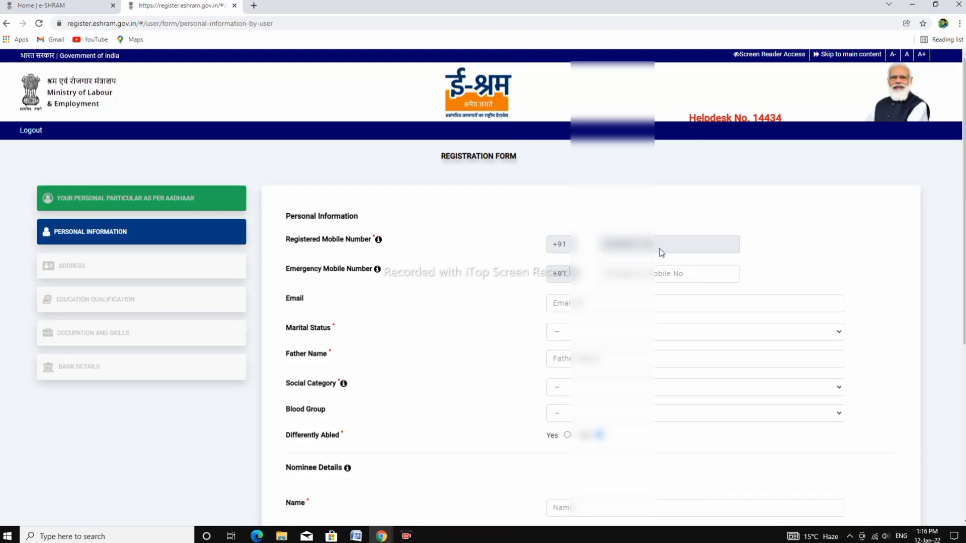
Set marital status Married, enter the father's name, social category OBC, and not differently abled.
click(621, 272)
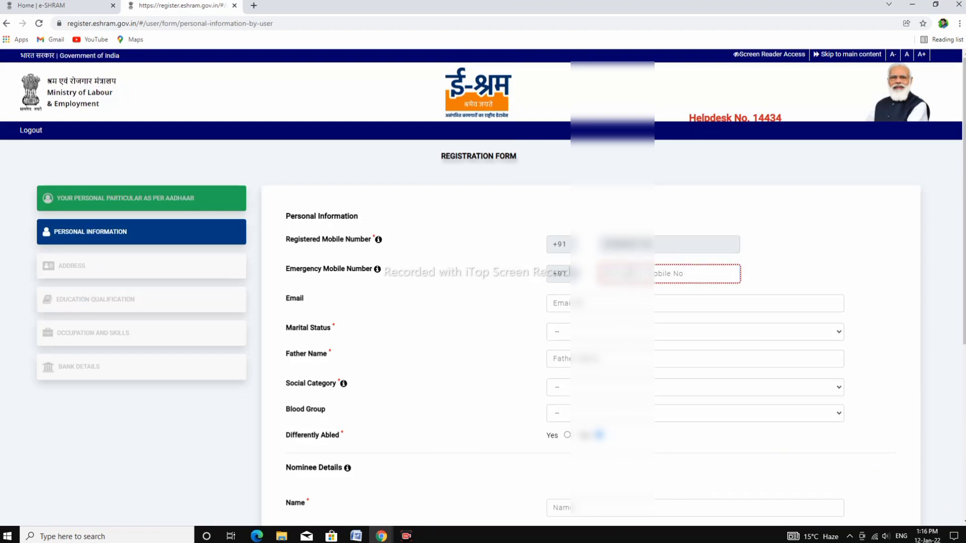
scroll(500, 302, down, 2)
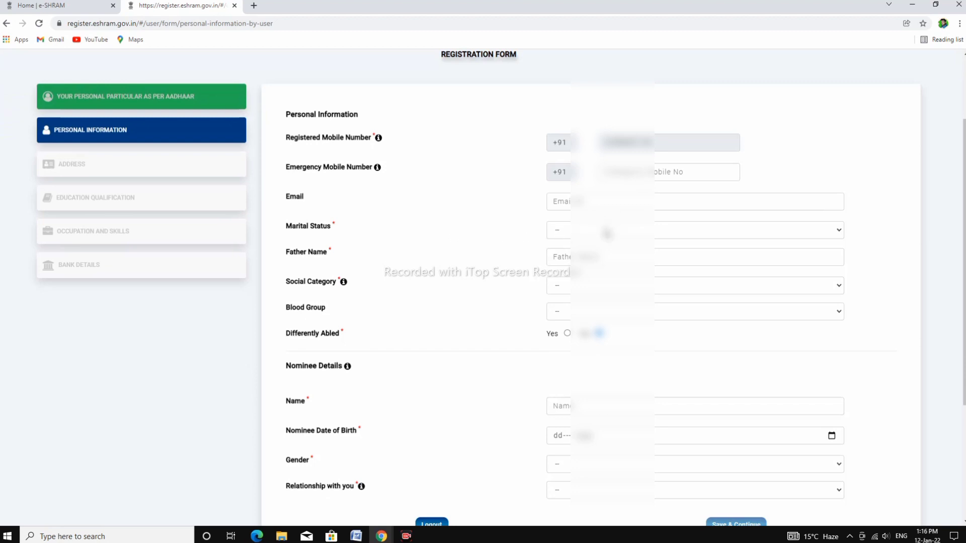
click(611, 230)
click(705, 262)
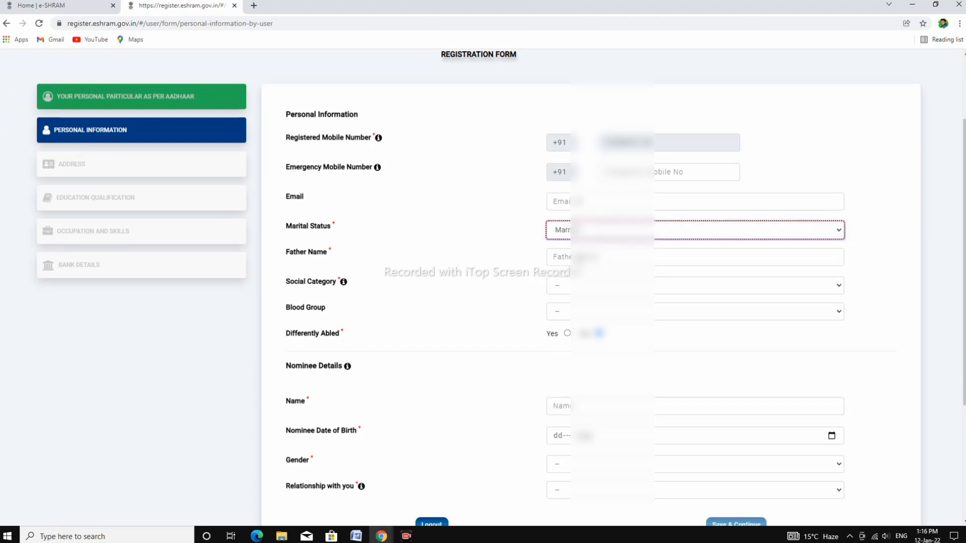
click(704, 259)
text(DUR)
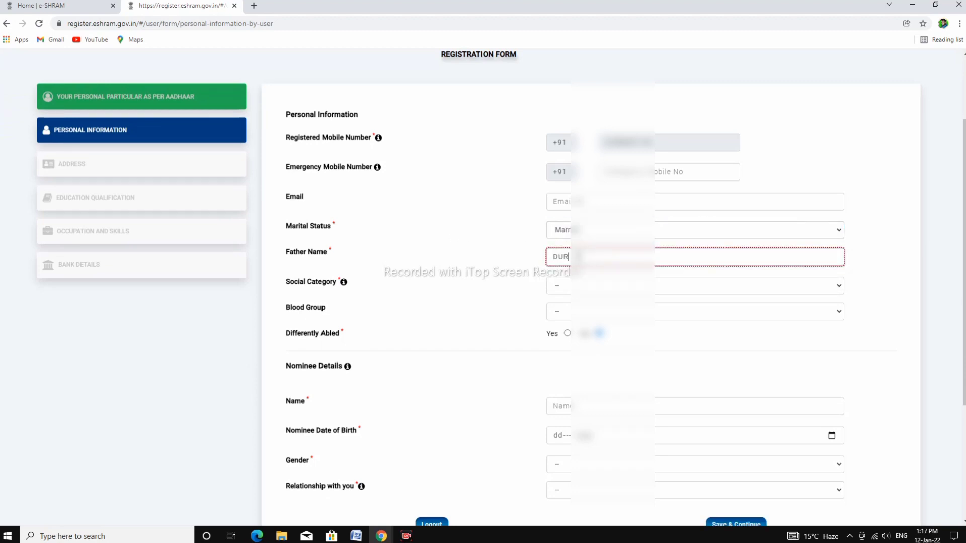
text(GA)
click(586, 290)
click(561, 326)
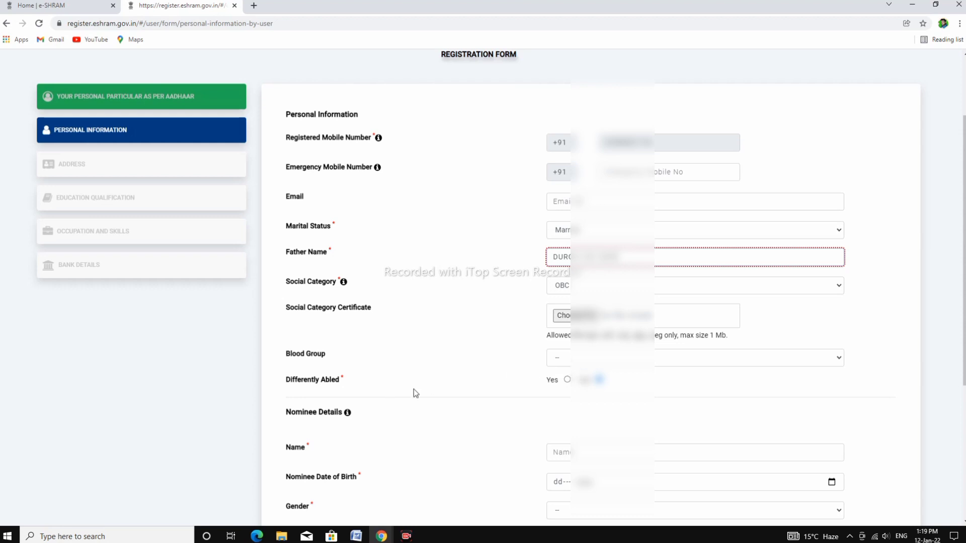
click(567, 380)
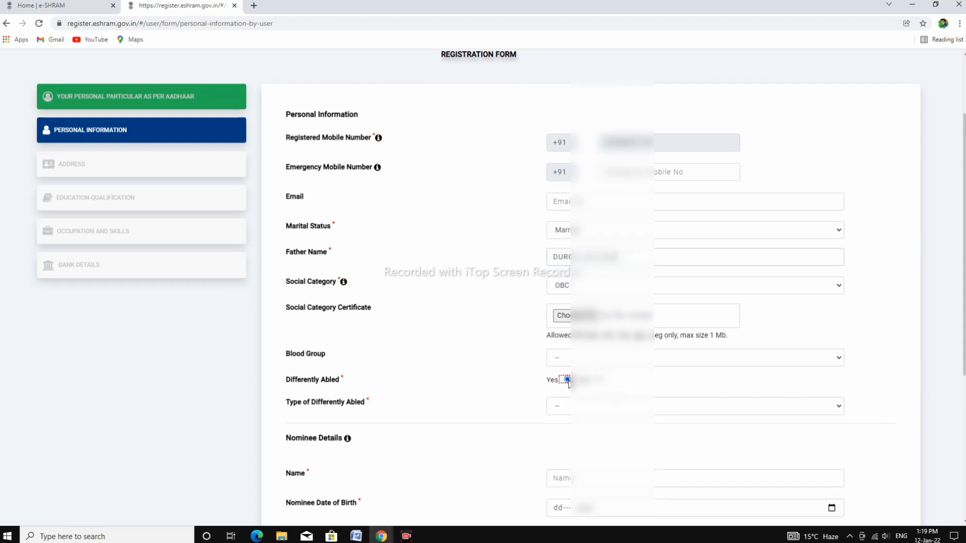
click(585, 380)
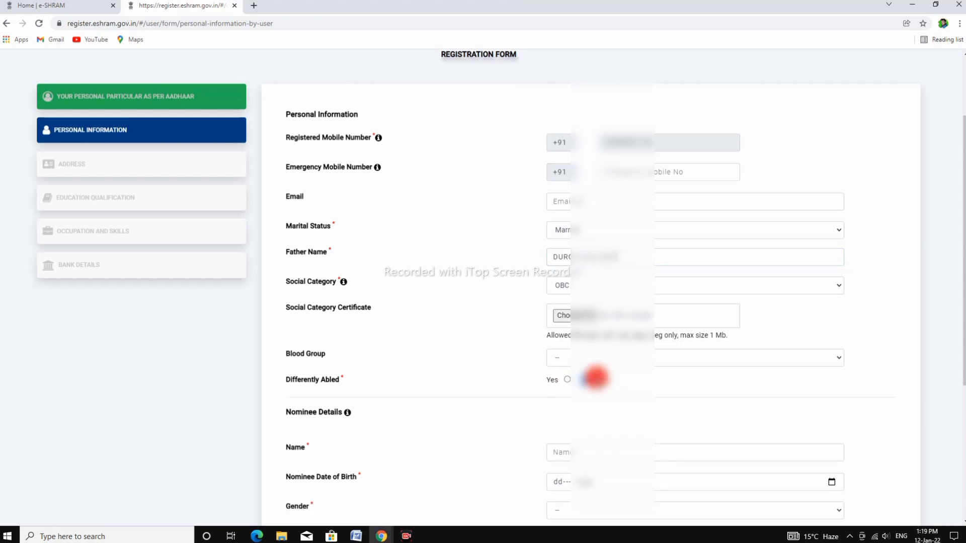
scroll(549, 377, down, 2)
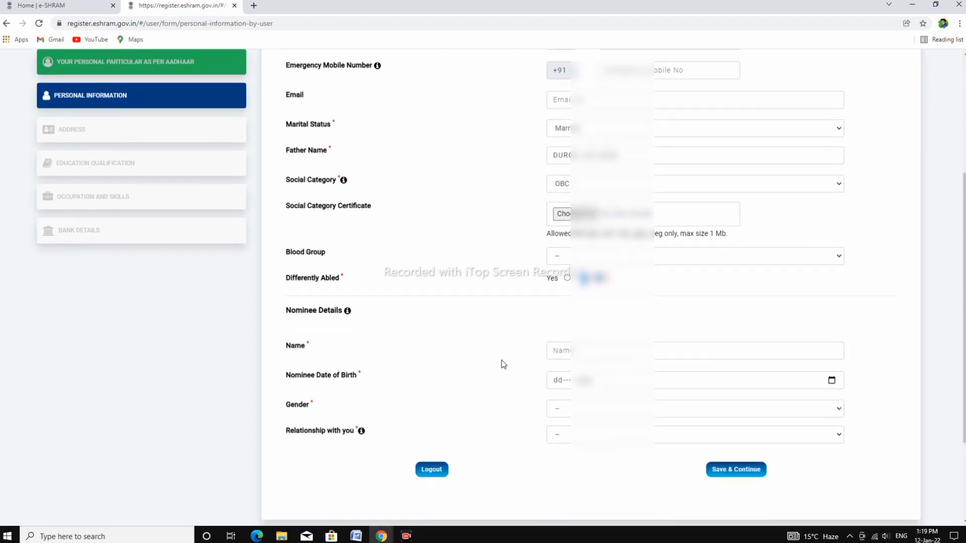
Add the nominee's name and birth date, gender Female, relationship Wife, and save.
click(594, 351)
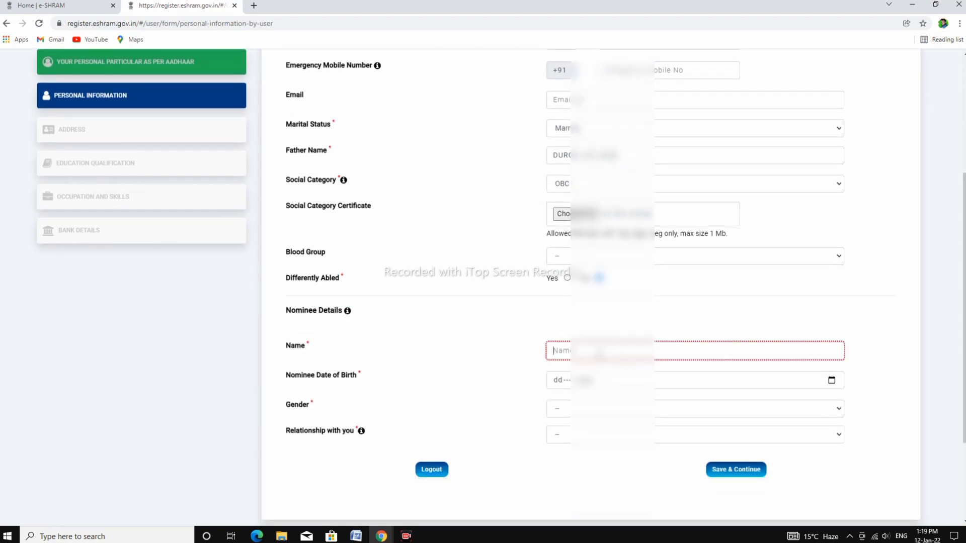
text(MAYAVA)
click(629, 384)
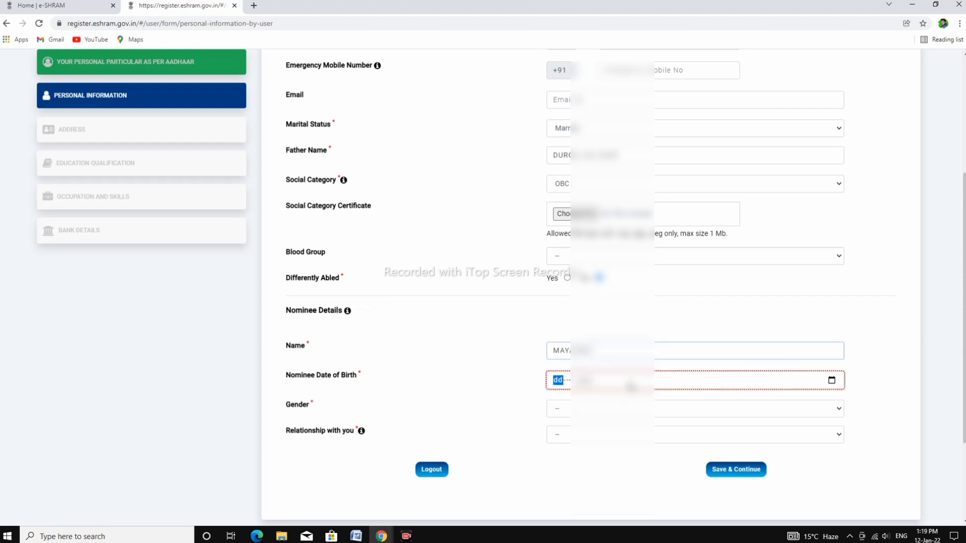
text(0101)
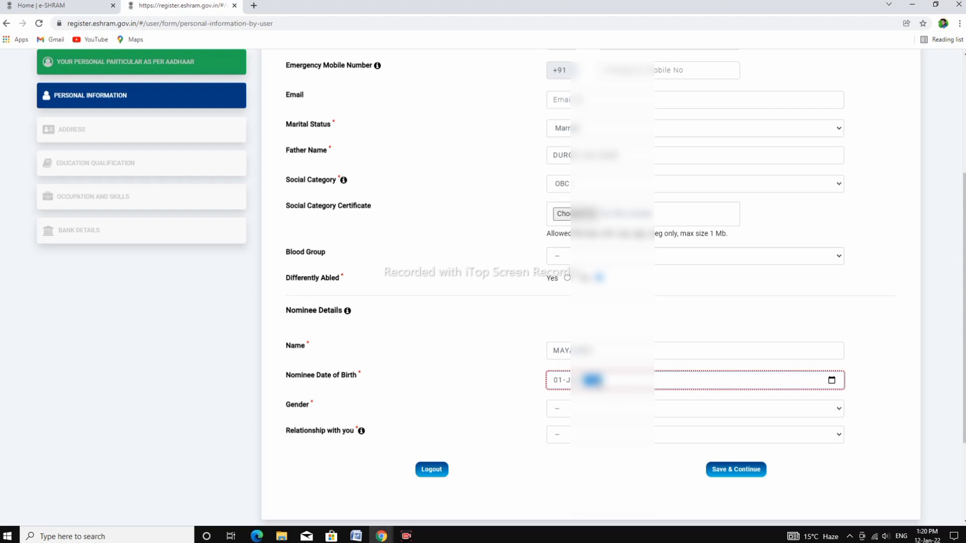
click(574, 408)
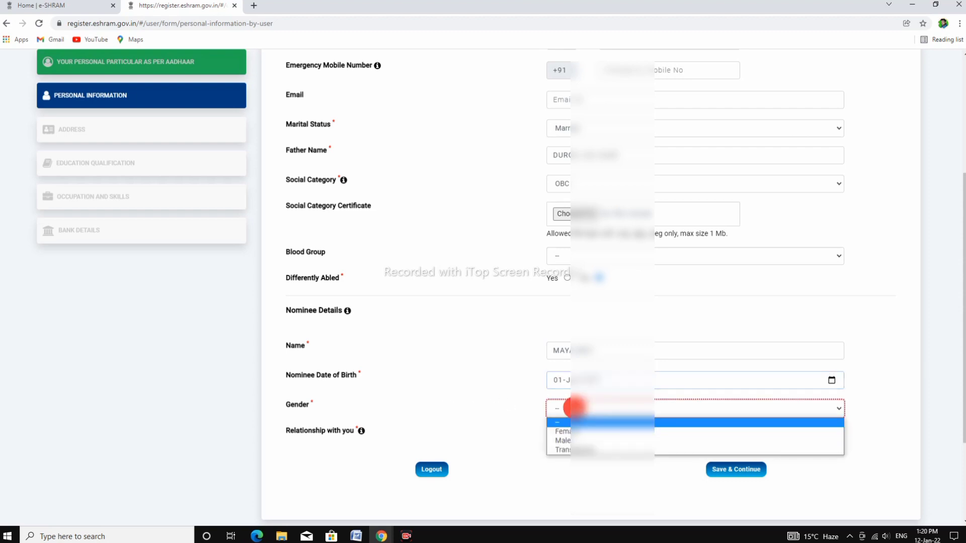
click(578, 432)
click(577, 434)
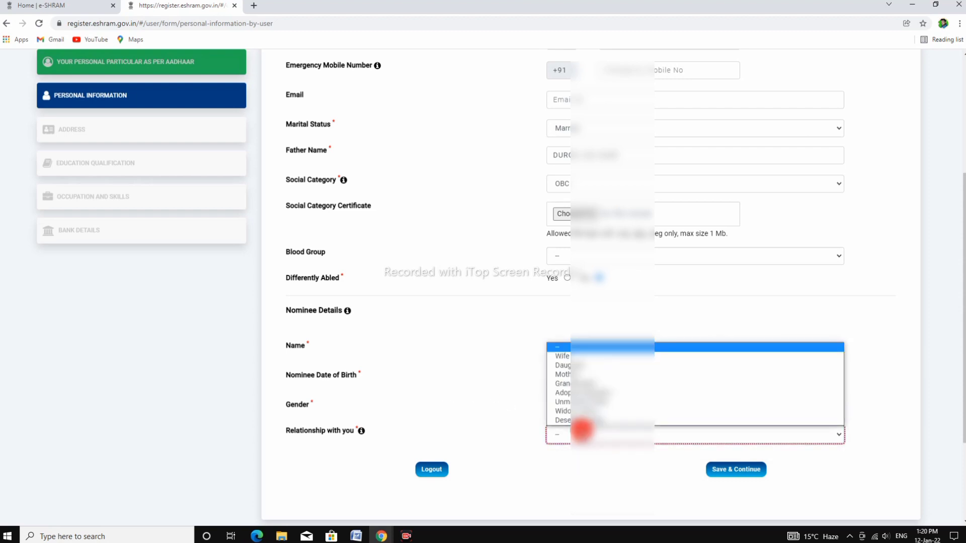
click(567, 358)
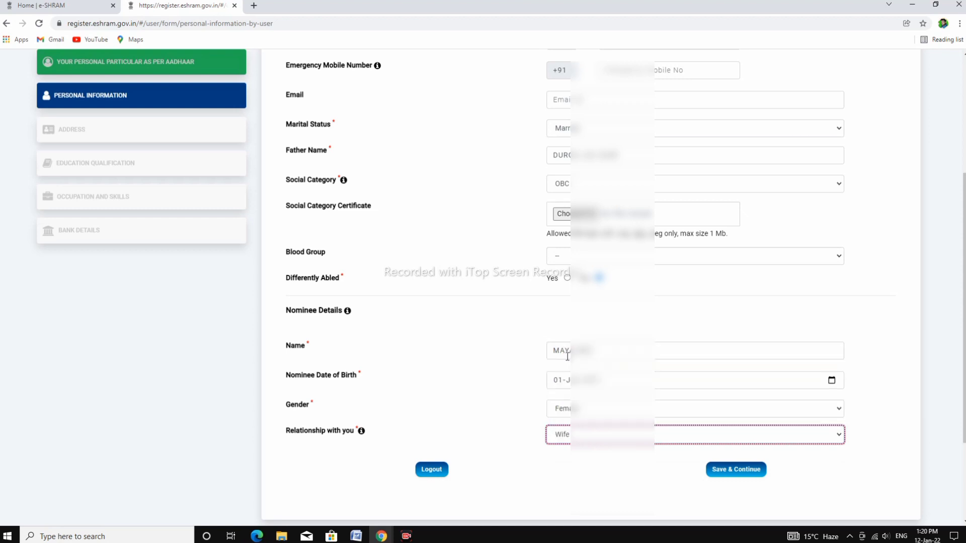
scroll(734, 406, up, 3)
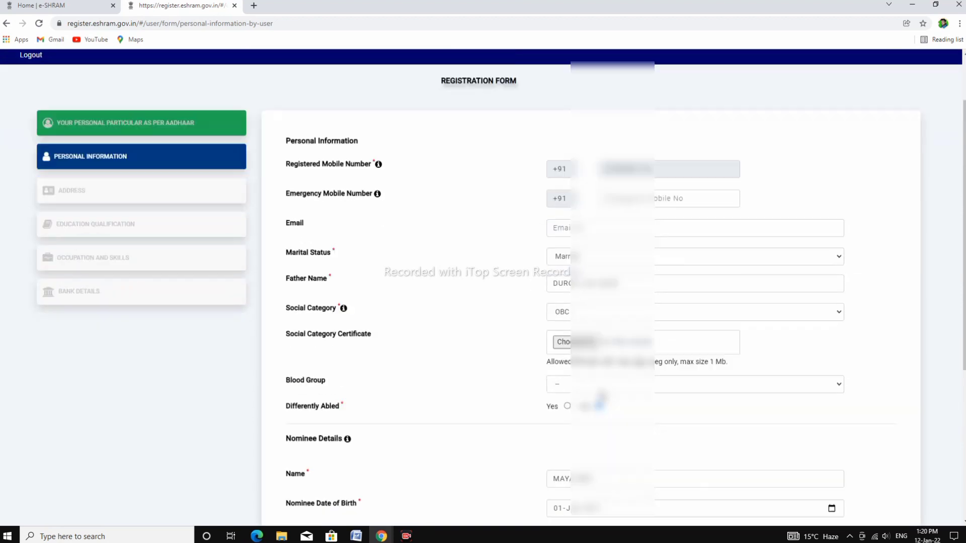
scroll(734, 405, down, 5)
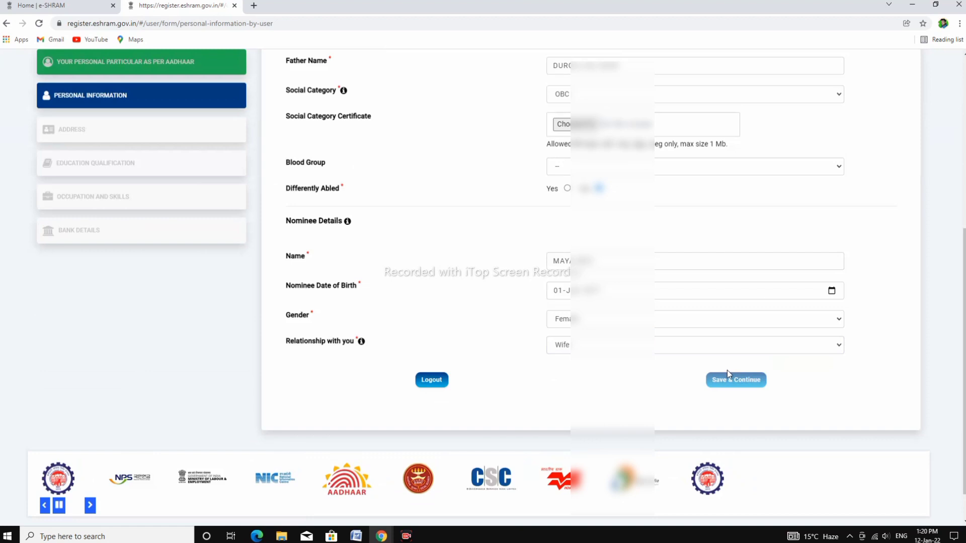
click(727, 372)
Set the home state to RAJASTHAN and the home district to KARAULI.
scroll(722, 372, down, 2)
scroll(720, 373, up, 1)
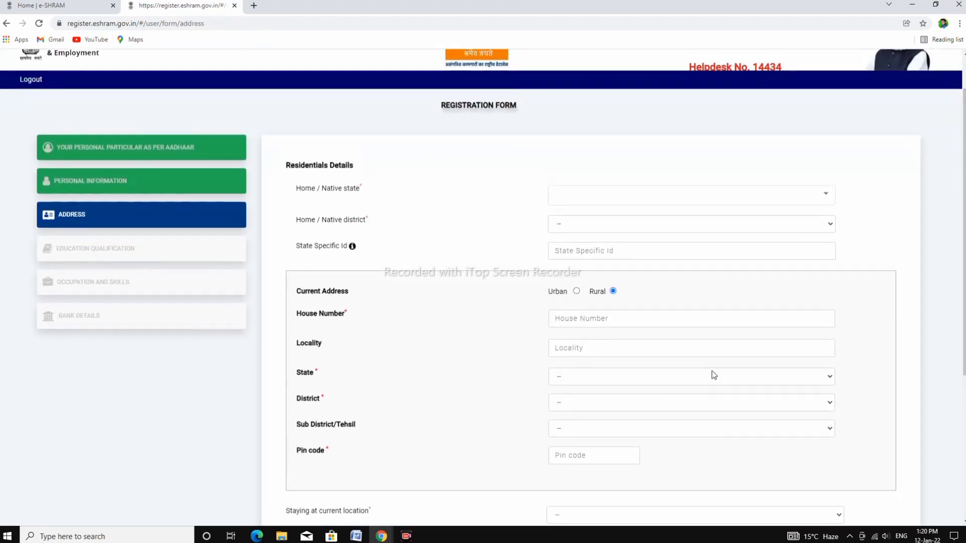
click(603, 196)
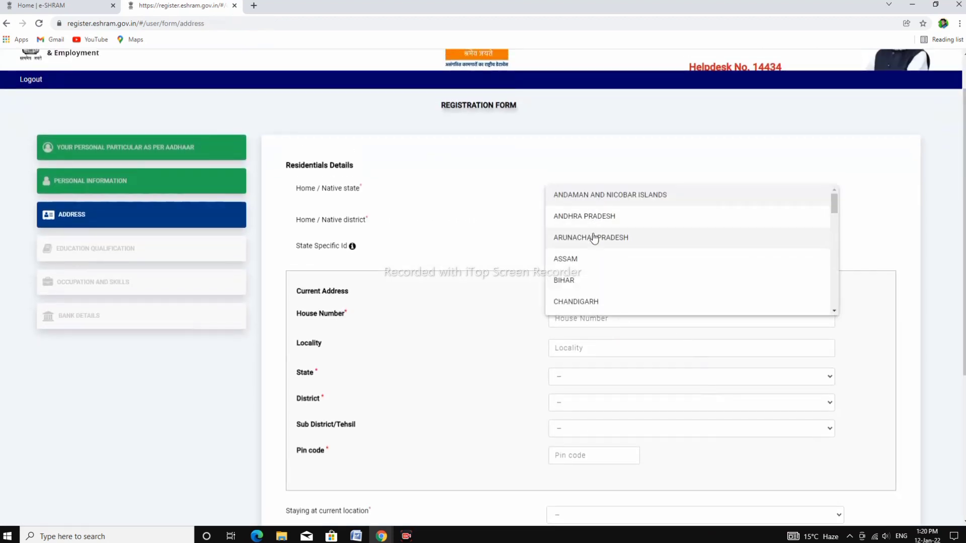
scroll(592, 242, down, 5)
scroll(592, 245, down, 7)
scroll(591, 242, up, 2)
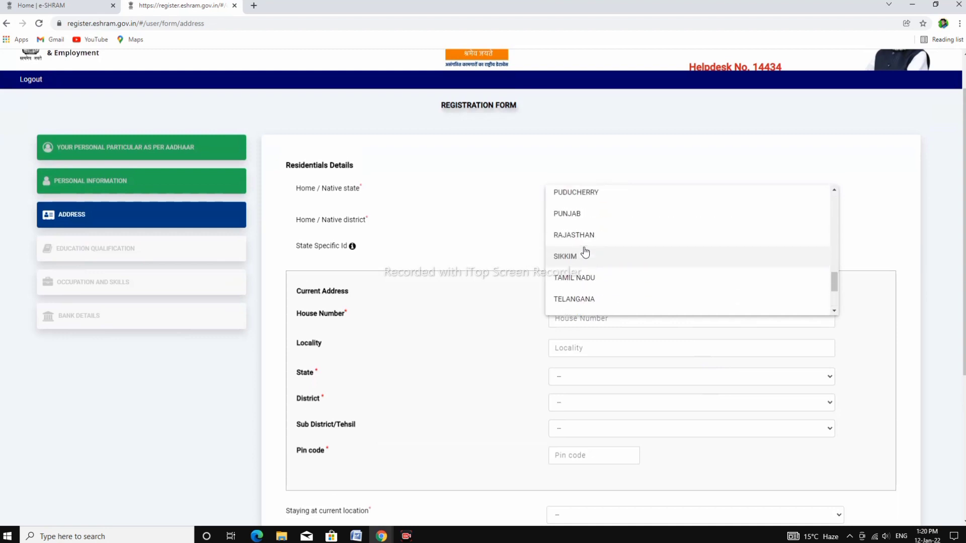
click(591, 238)
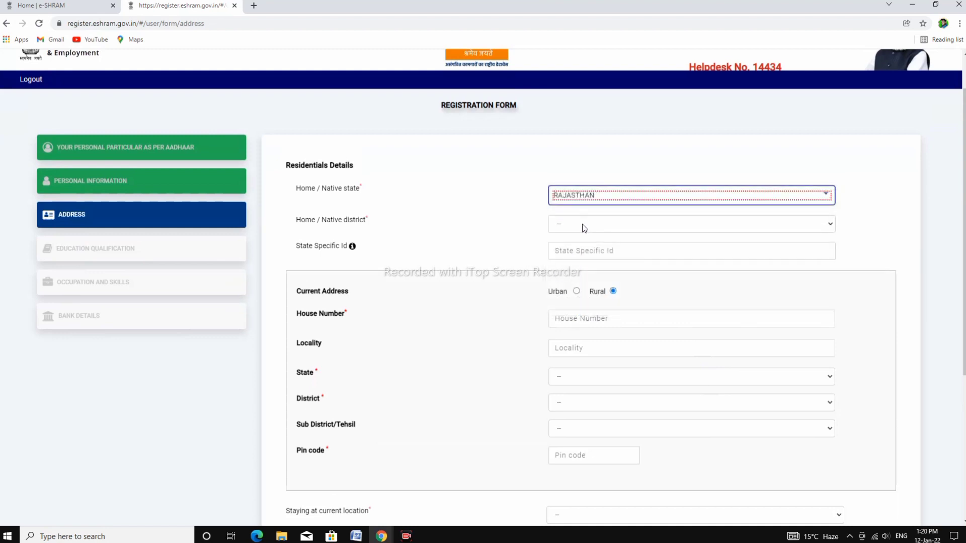
click(582, 225)
scroll(582, 302, down, 3)
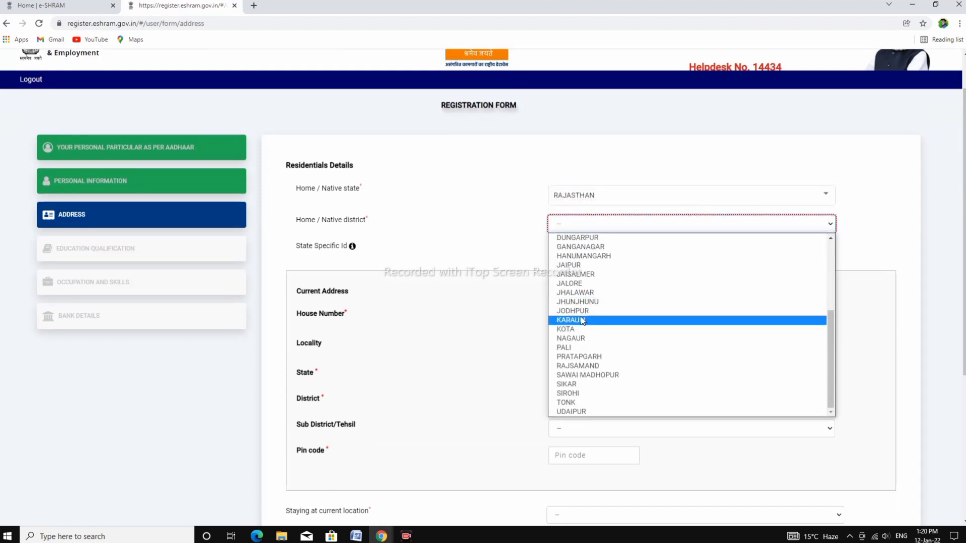
click(580, 317)
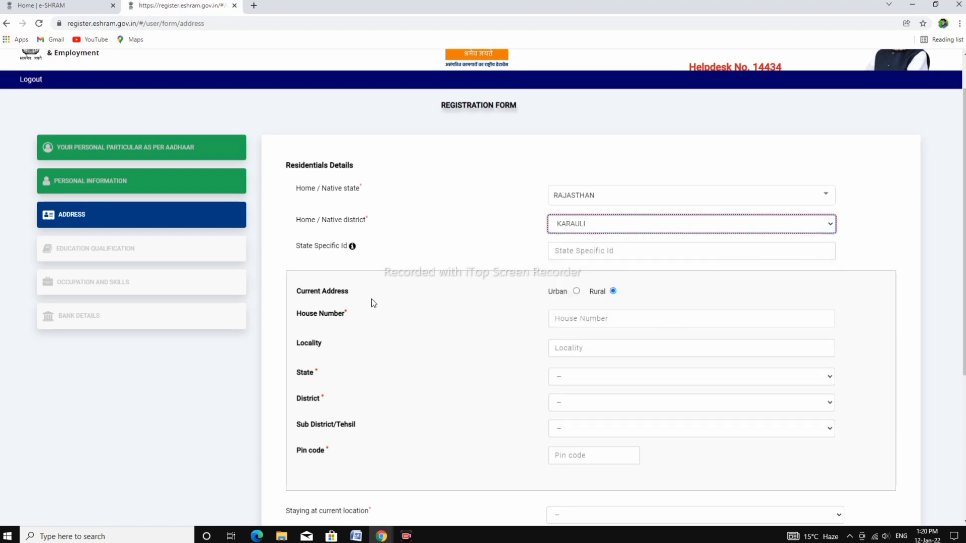
Mark the current address as Rural and enter its locality.
click(631, 316)
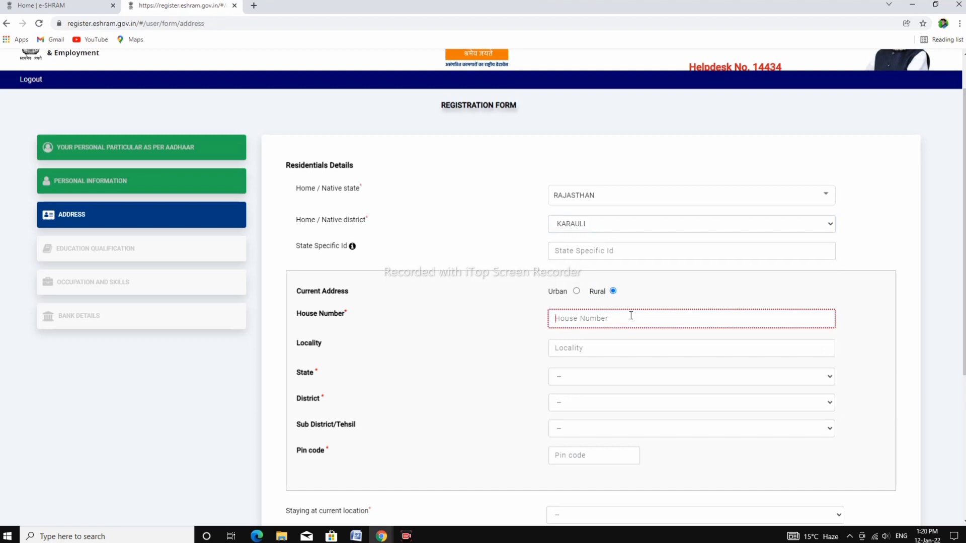
click(498, 328)
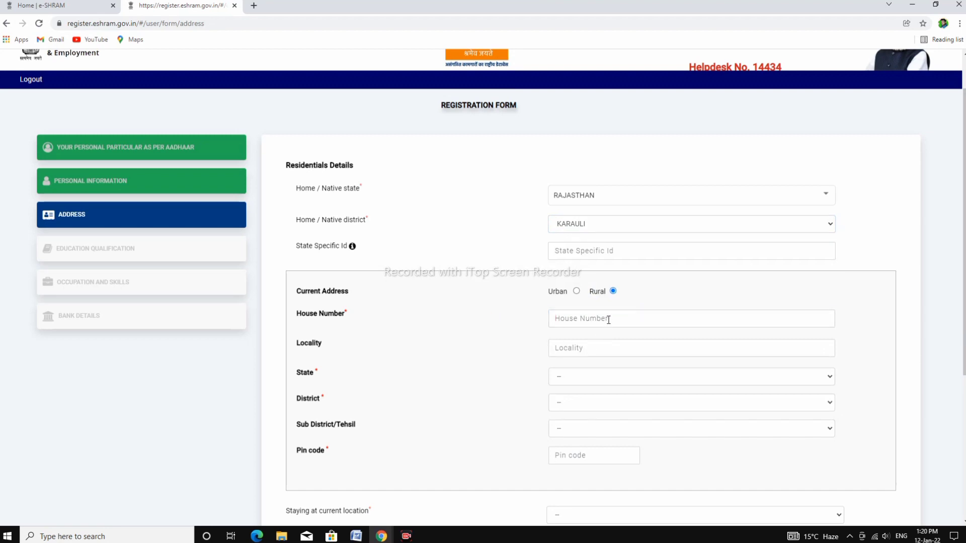
click(596, 349)
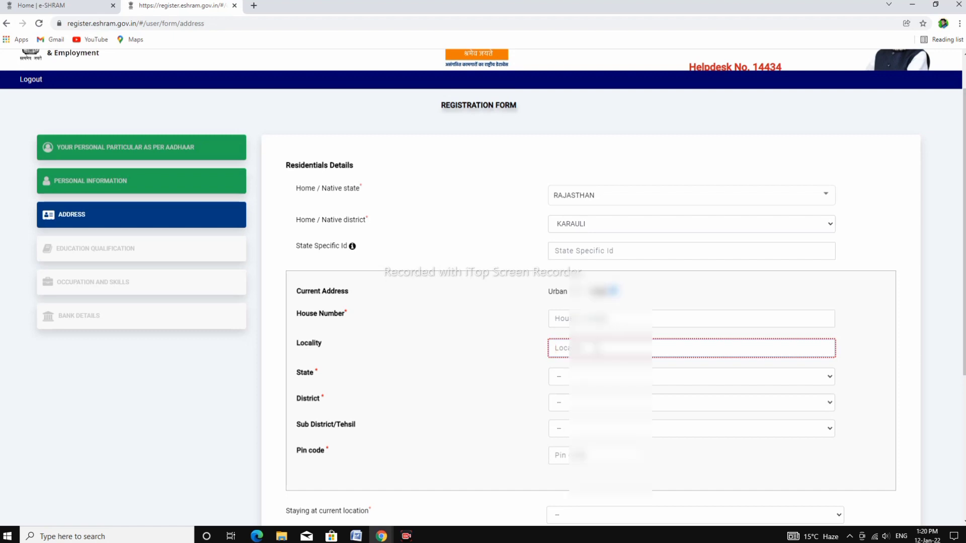
text(SANa)
Set the current-address state to RAJASTHAN, pick its district and sub-district, and enter the pin code.
click(576, 379)
scroll(689, 276, down, 3)
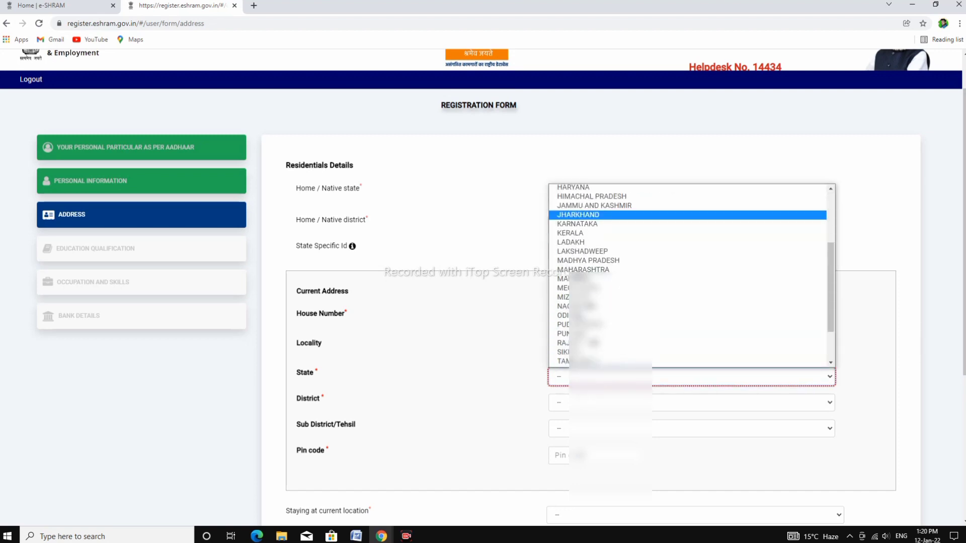
click(576, 342)
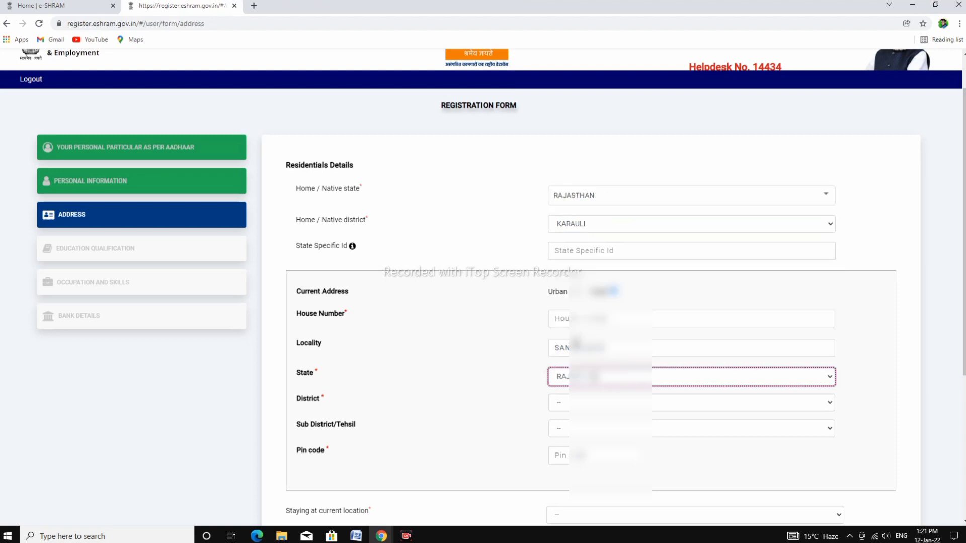
click(571, 405)
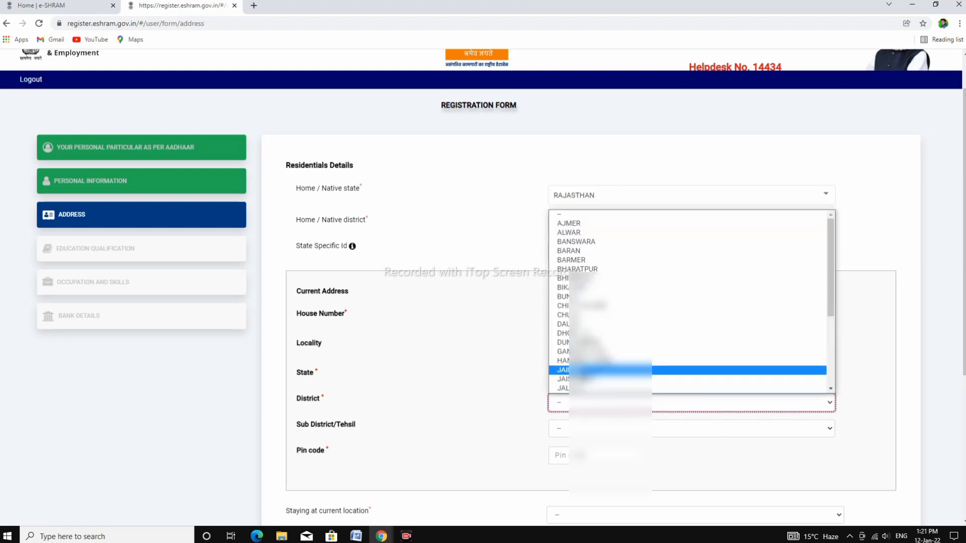
scroll(689, 301, down, 3)
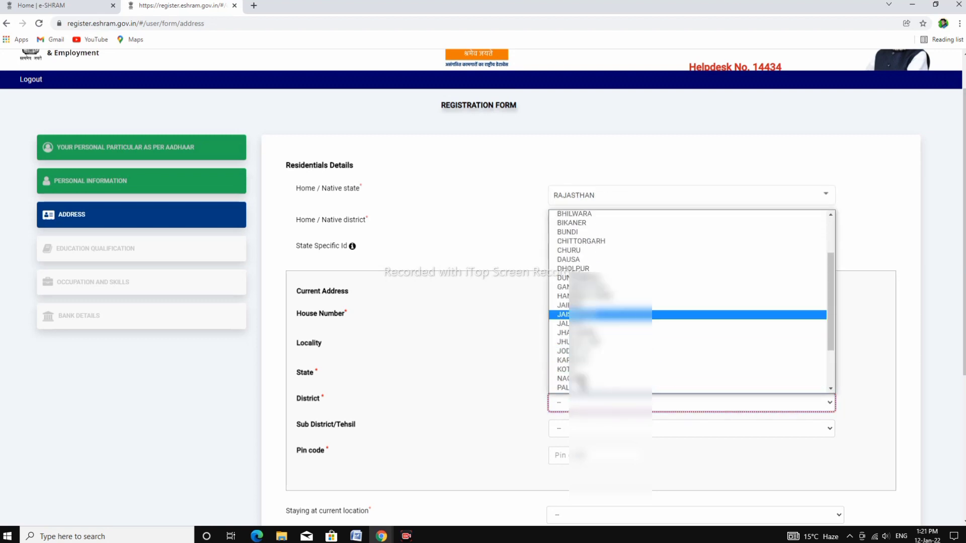
click(564, 324)
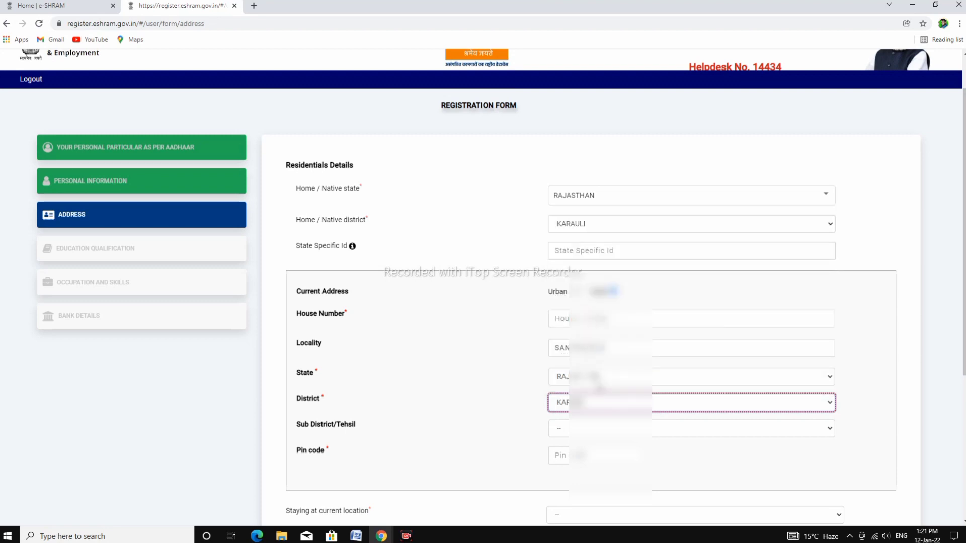
click(563, 433)
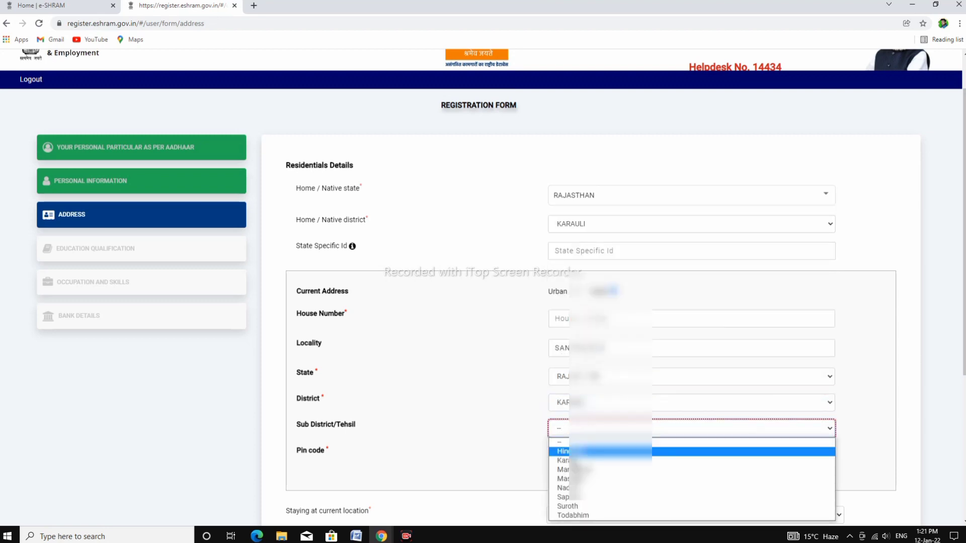
click(574, 465)
click(578, 455)
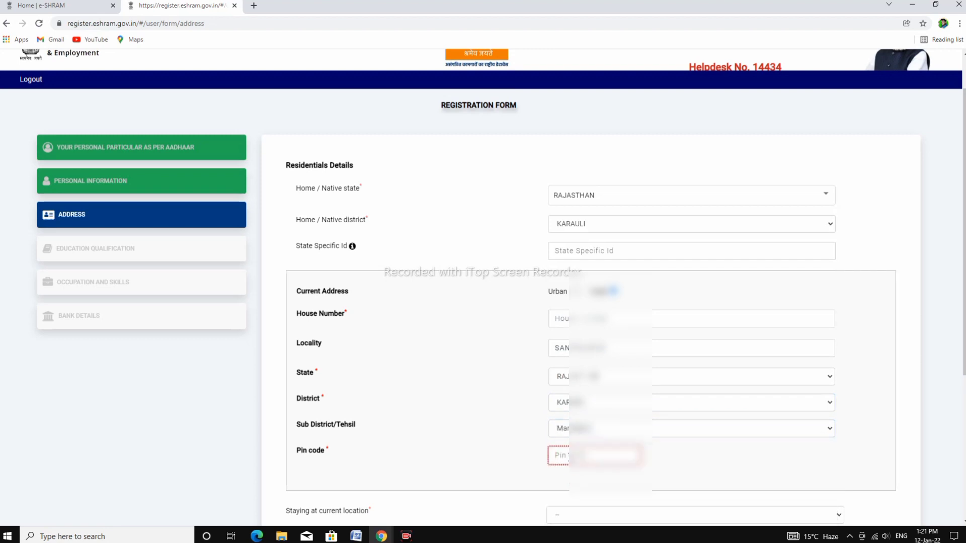
text(322)
Set time at current location to More than 25 years and save the address.
scroll(667, 432, down, 2)
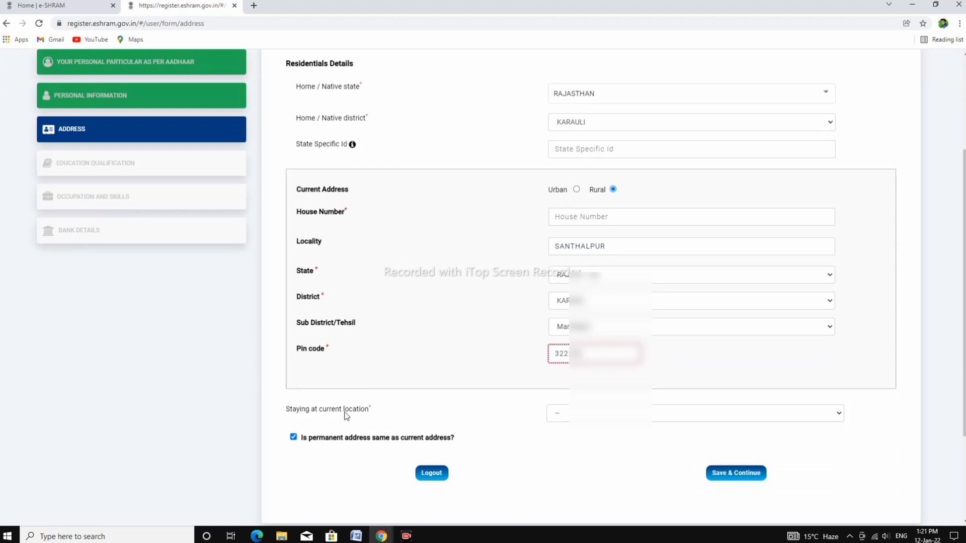
click(562, 416)
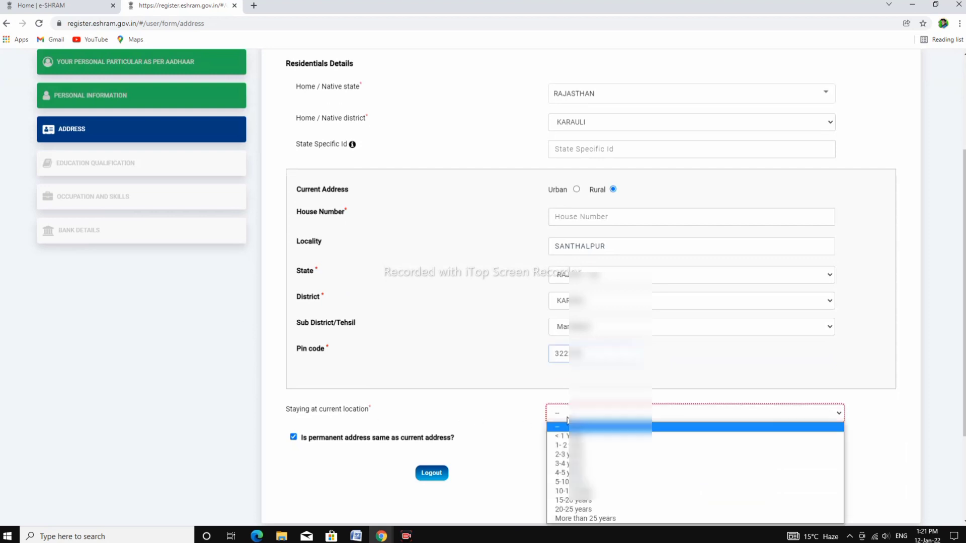
click(586, 519)
scroll(568, 471, up, 3)
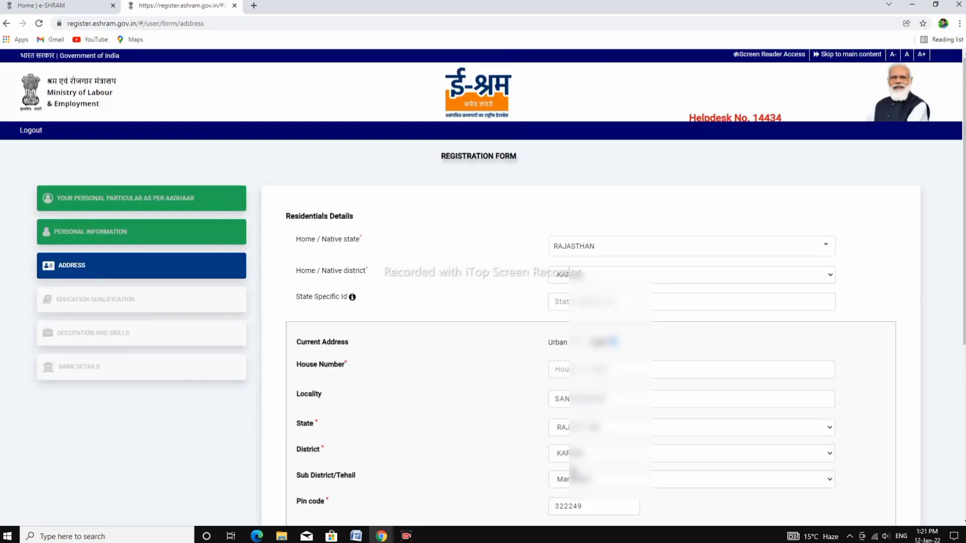
scroll(724, 393, down, 5)
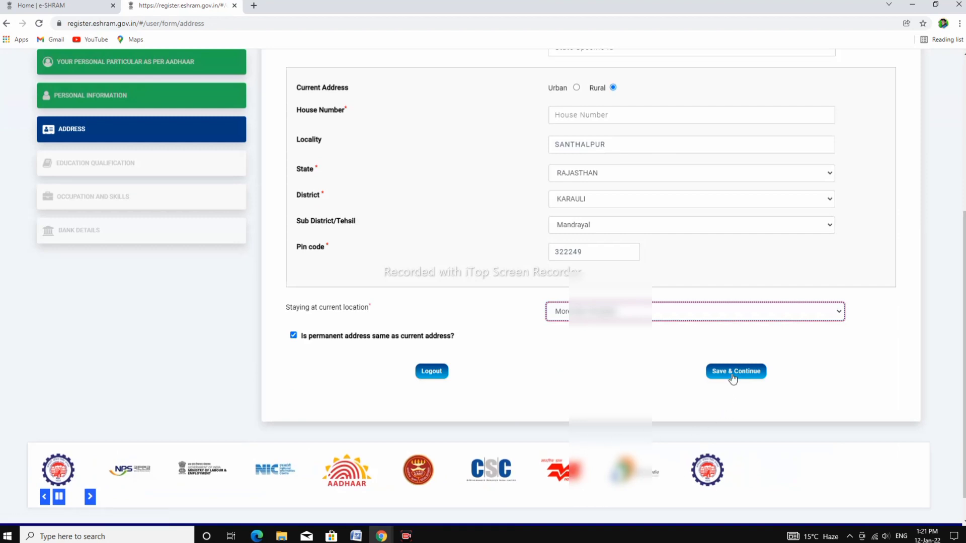
scroll(694, 378, up, 2)
click(735, 474)
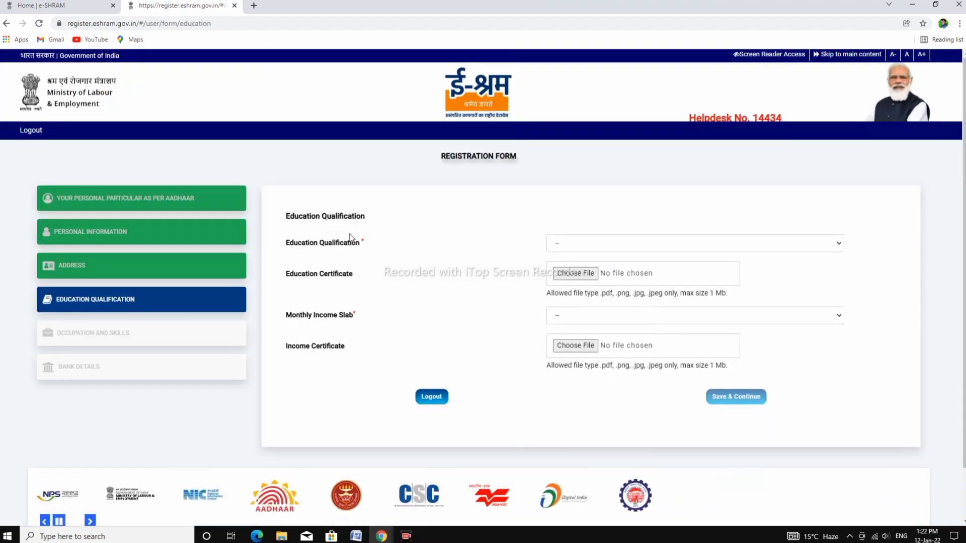
Choose Below Primary education and the 10000 & Below income slab, then save.
click(614, 245)
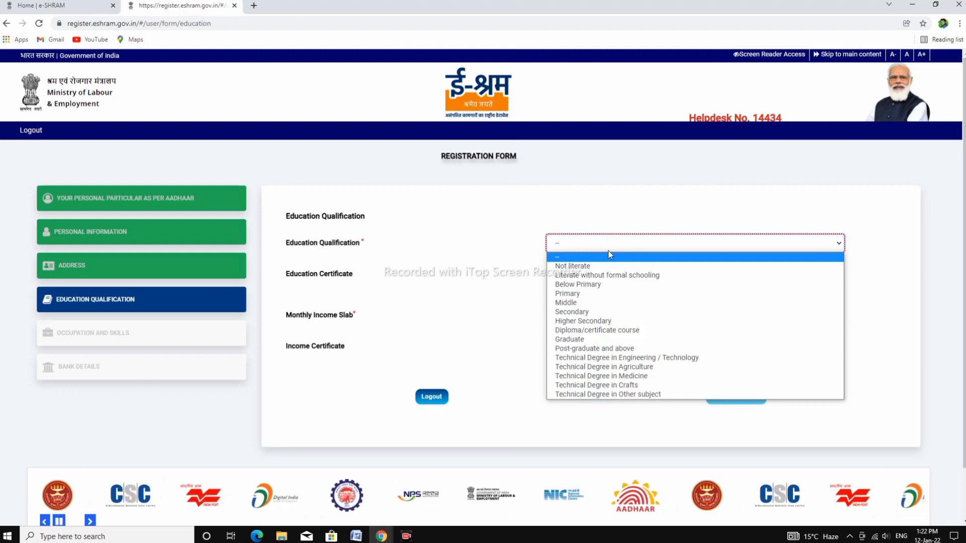
click(584, 286)
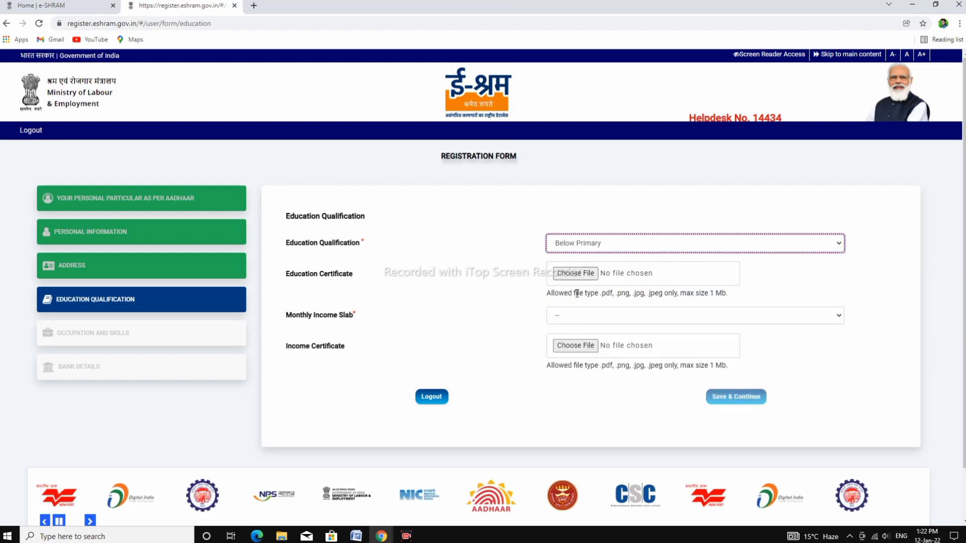
click(568, 315)
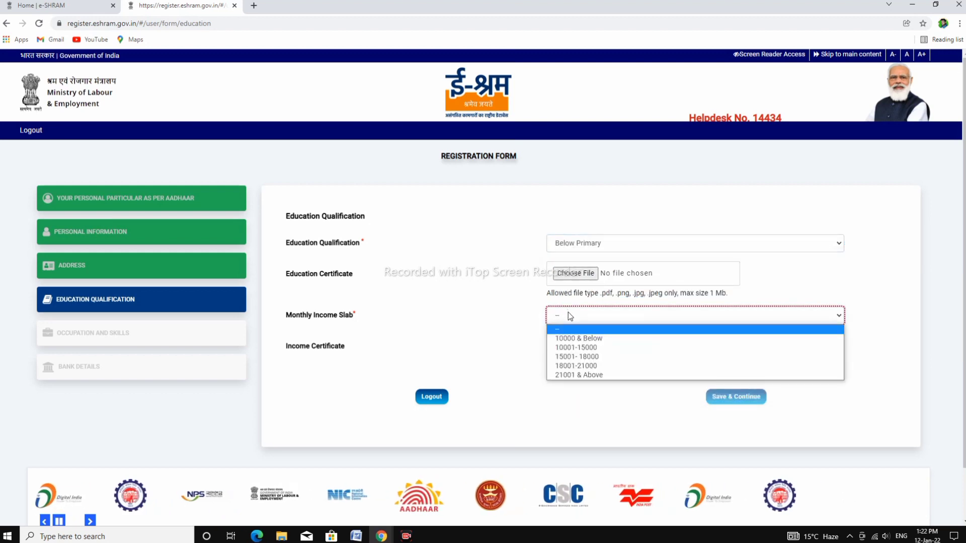
click(591, 340)
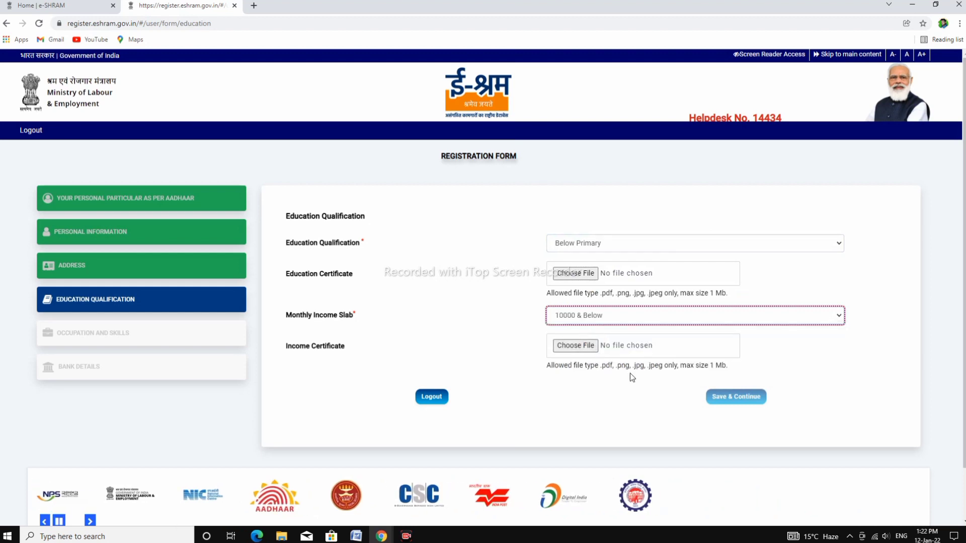
click(733, 397)
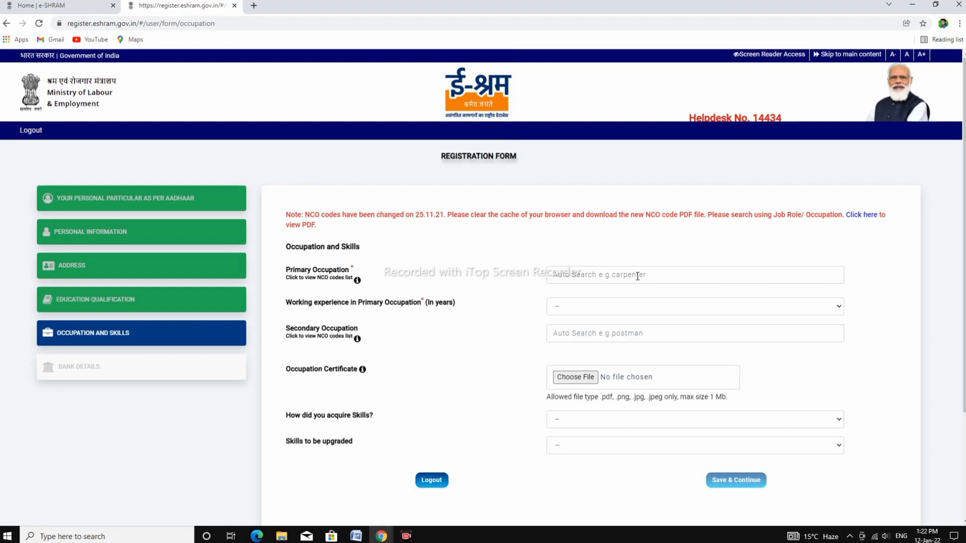
click(644, 274)
text(M)
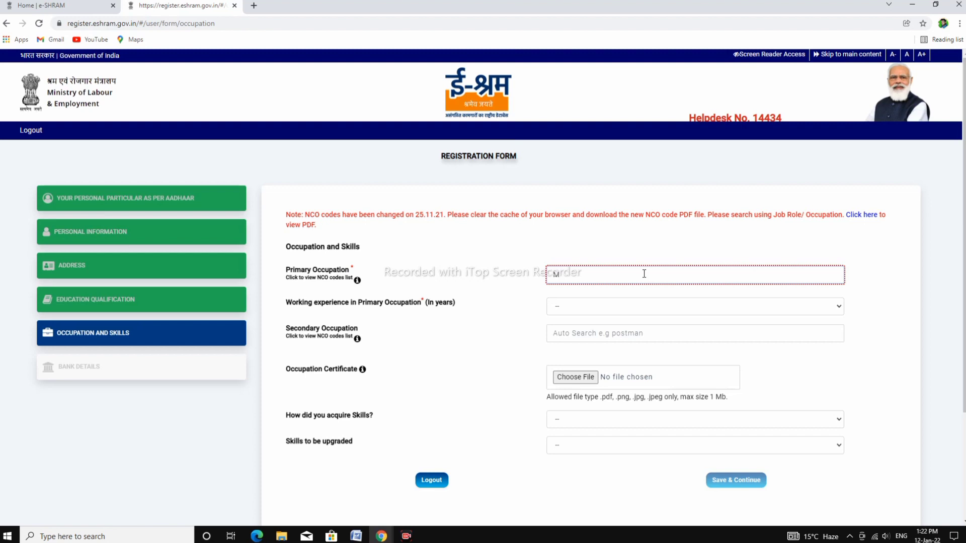
text(AI)
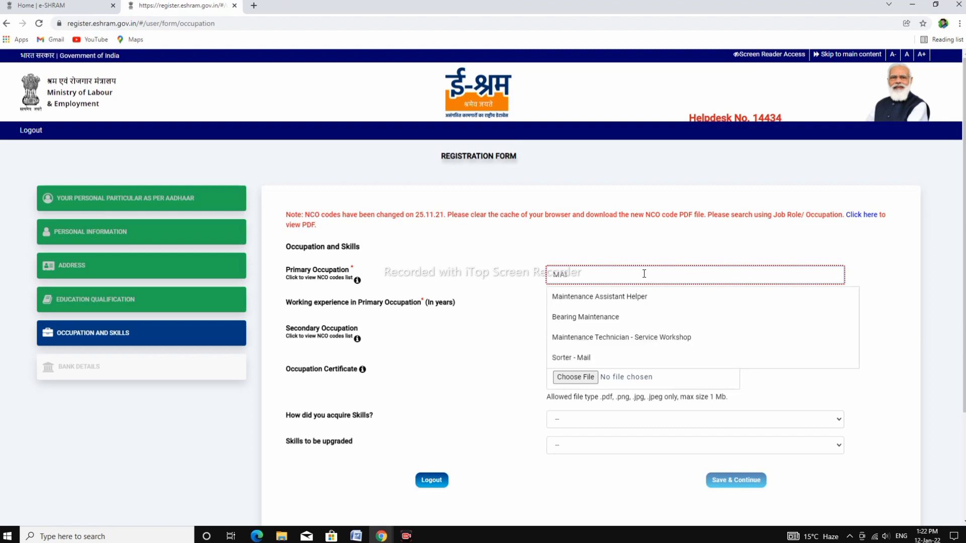
key(BackSpace)
key(BackSpace)
key(BackSpace)
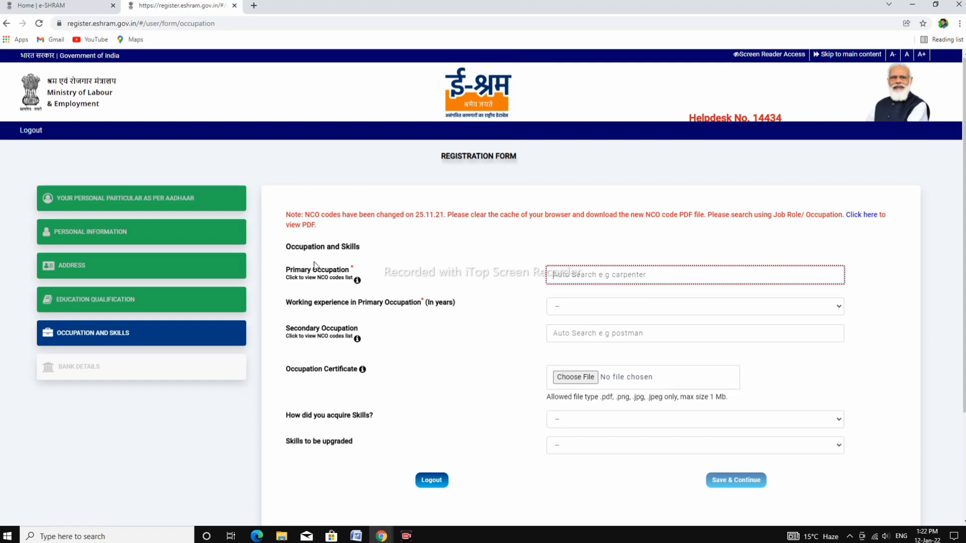
Open the NCO codes list PDF and browse its job-role table through page 5.
click(357, 279)
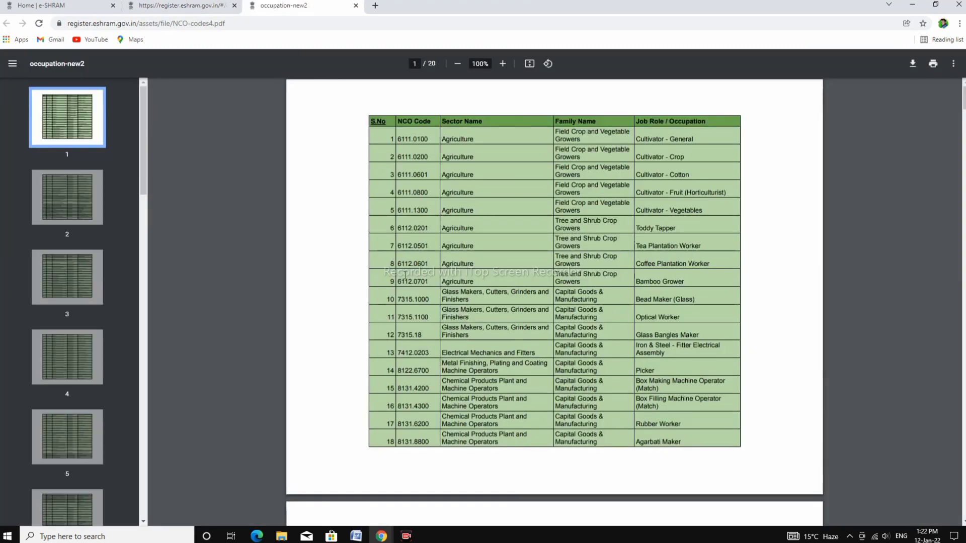
scroll(448, 276, down, 5)
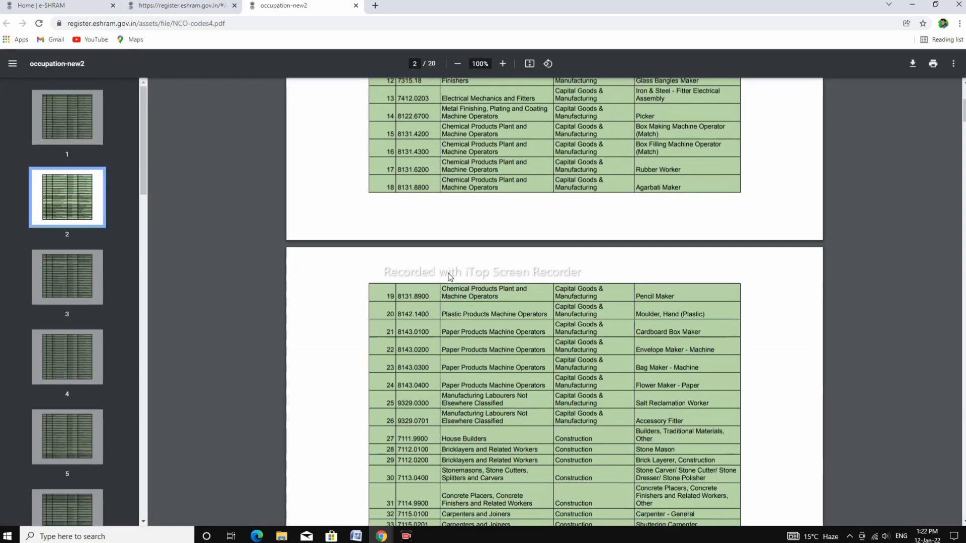
scroll(450, 276, down, 6)
scroll(451, 277, up, 11)
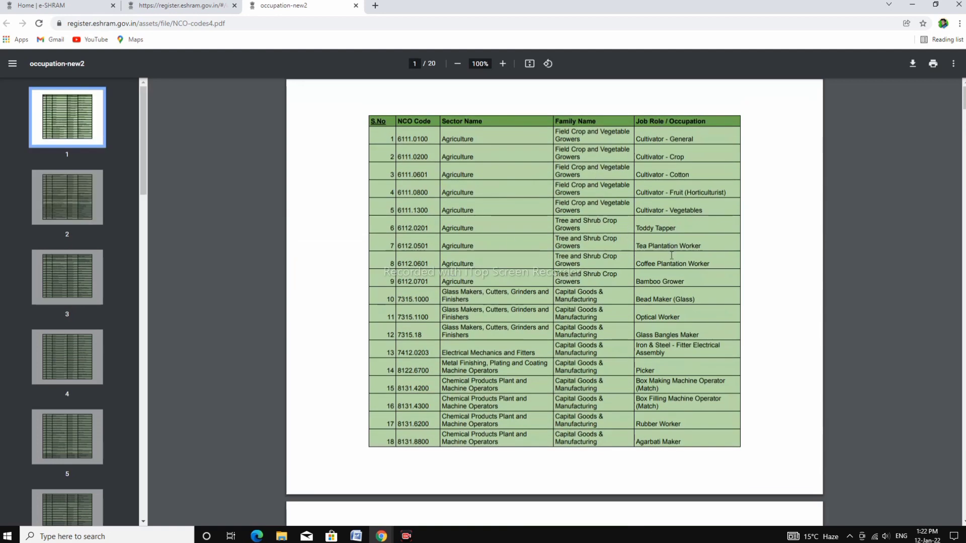
scroll(672, 254, down, 4)
scroll(669, 261, down, 3)
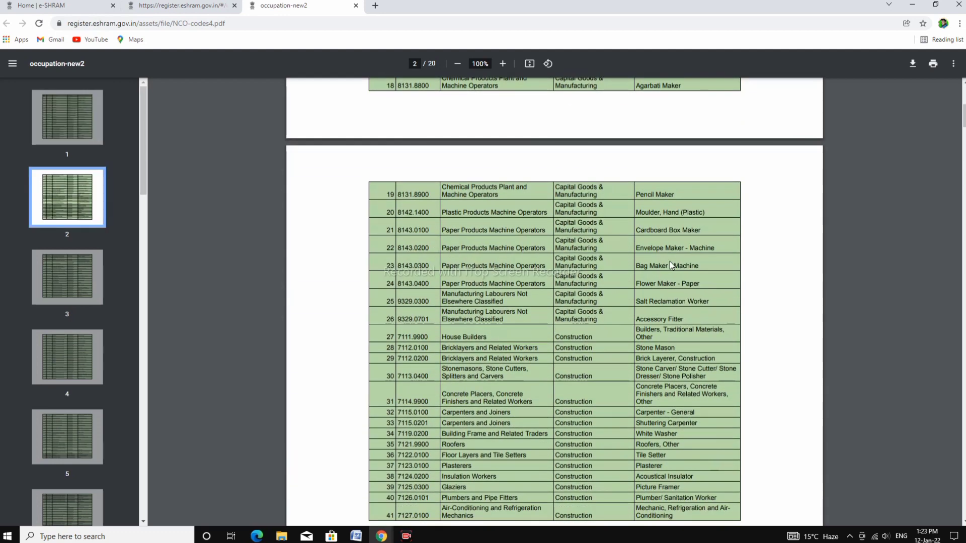
scroll(669, 261, down, 5)
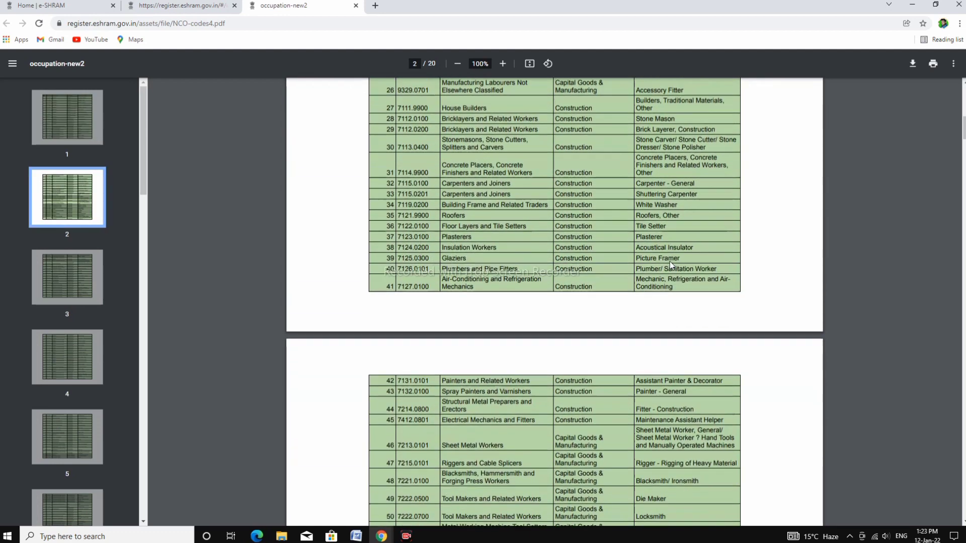
scroll(671, 264, down, 7)
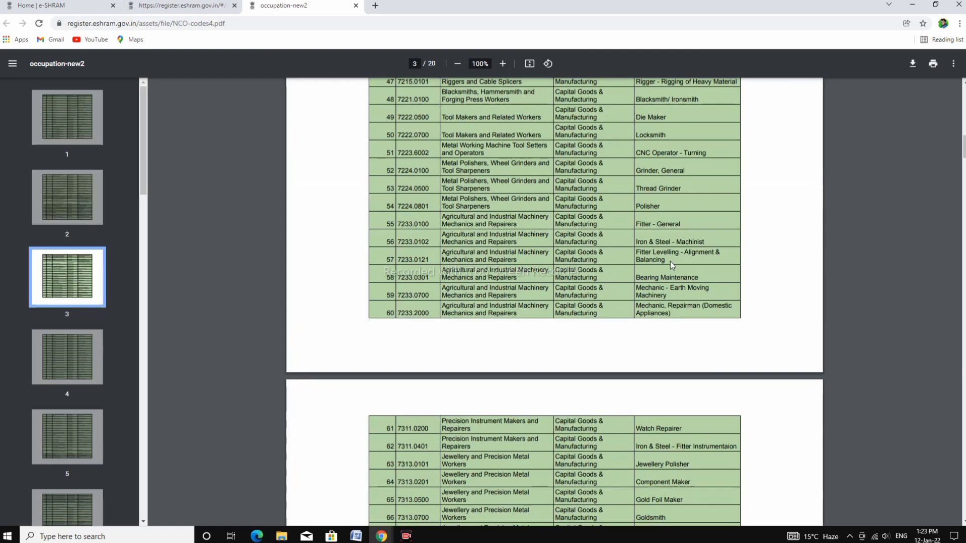
scroll(670, 261, down, 1)
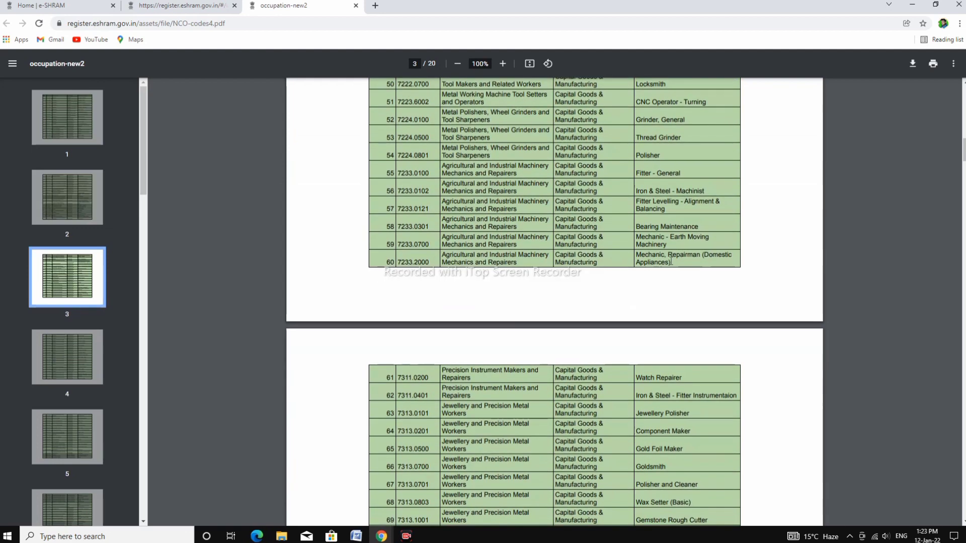
scroll(671, 261, down, 6)
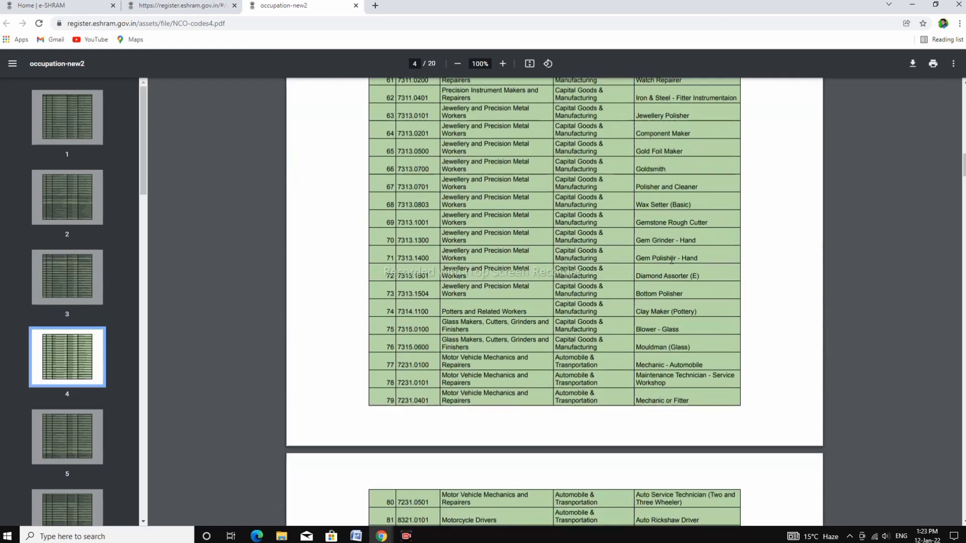
scroll(671, 260, down, 6)
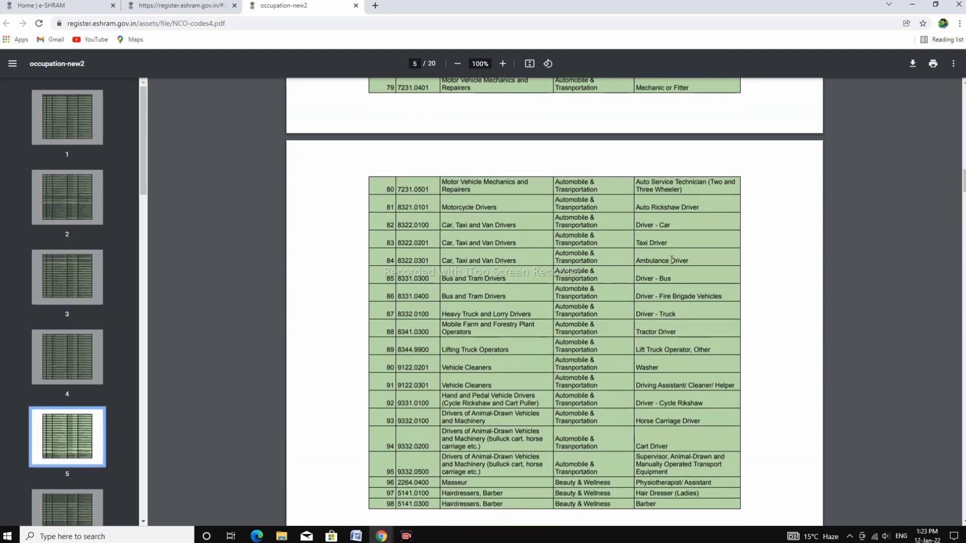
Close the PDF tab and set primary occupation to Helper Mason with 15 years' experience.
key(ctrl+w)
click(584, 279)
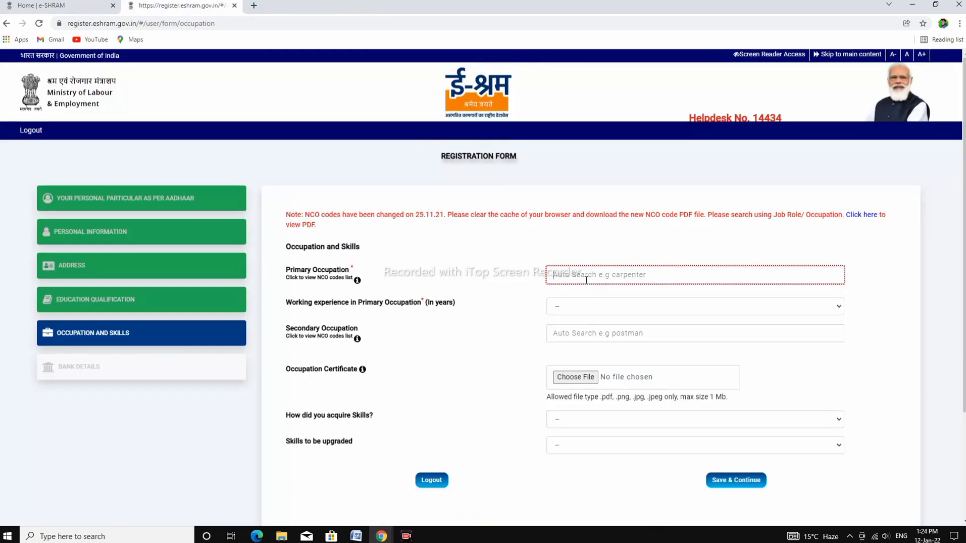
text(HELPER)
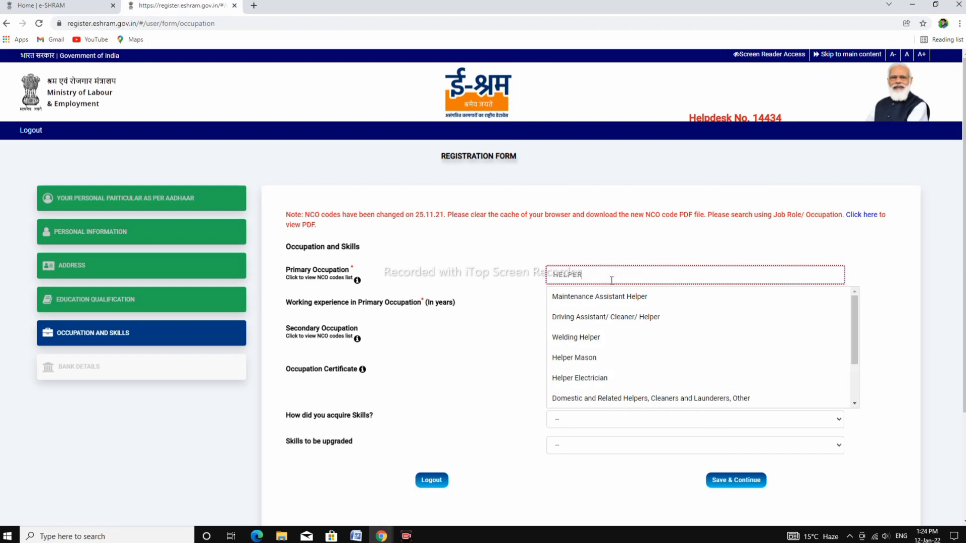
click(579, 358)
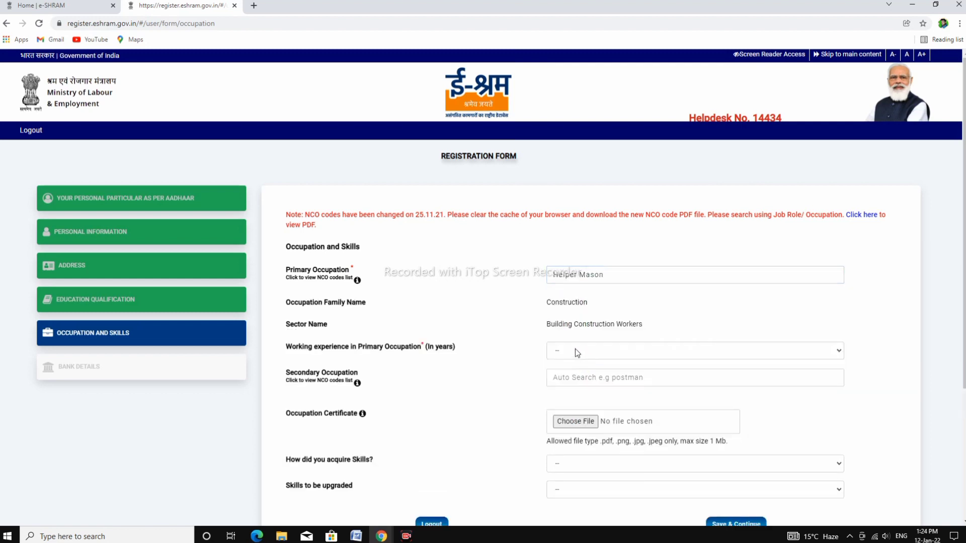
click(575, 349)
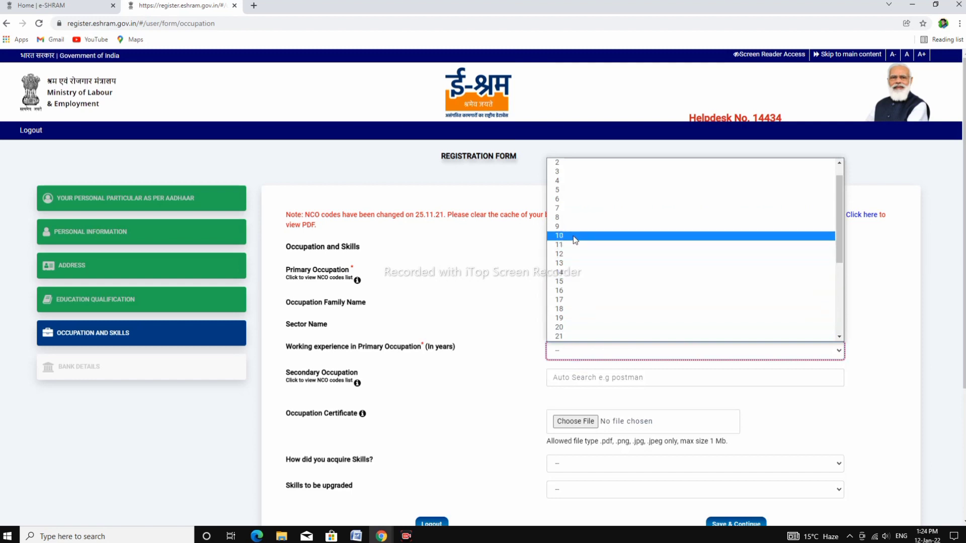
click(576, 282)
Search 'LABOU' and choose Labourer - Agricultural as the secondary occupation.
scroll(569, 329, down, 1)
click(581, 328)
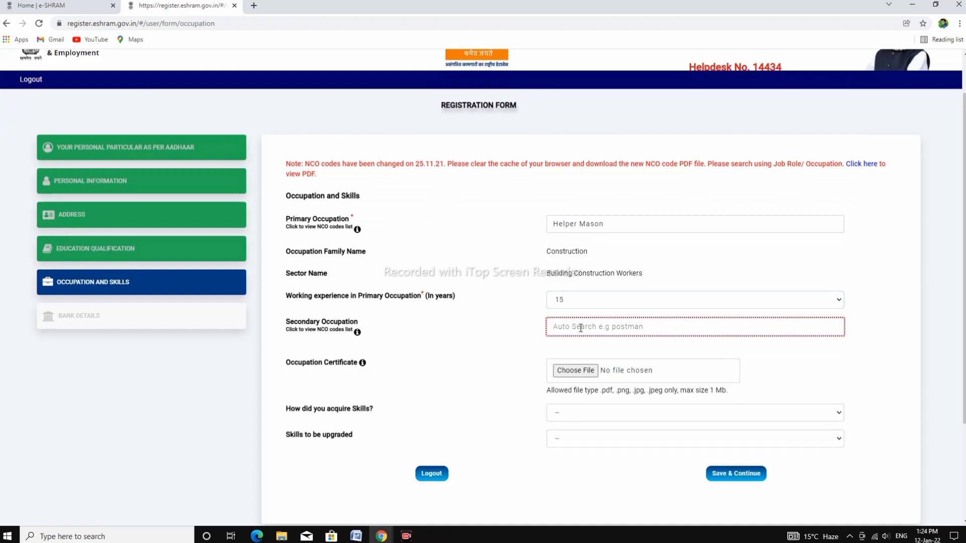
text(LABOU)
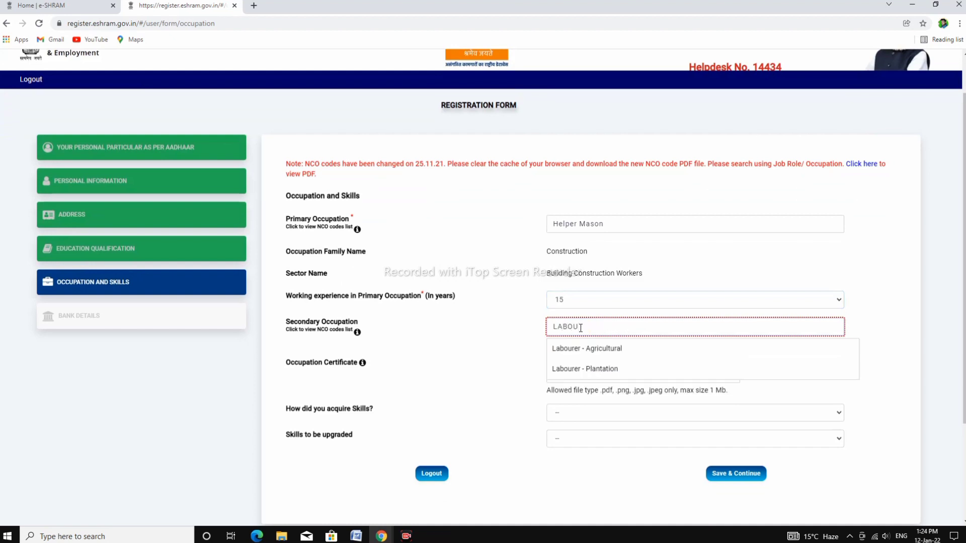
click(594, 354)
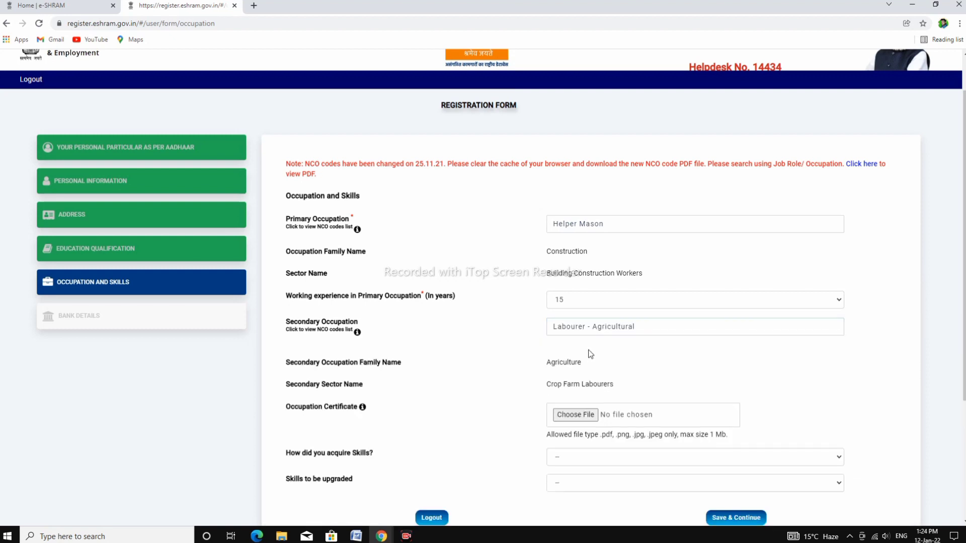
scroll(591, 352, down, 2)
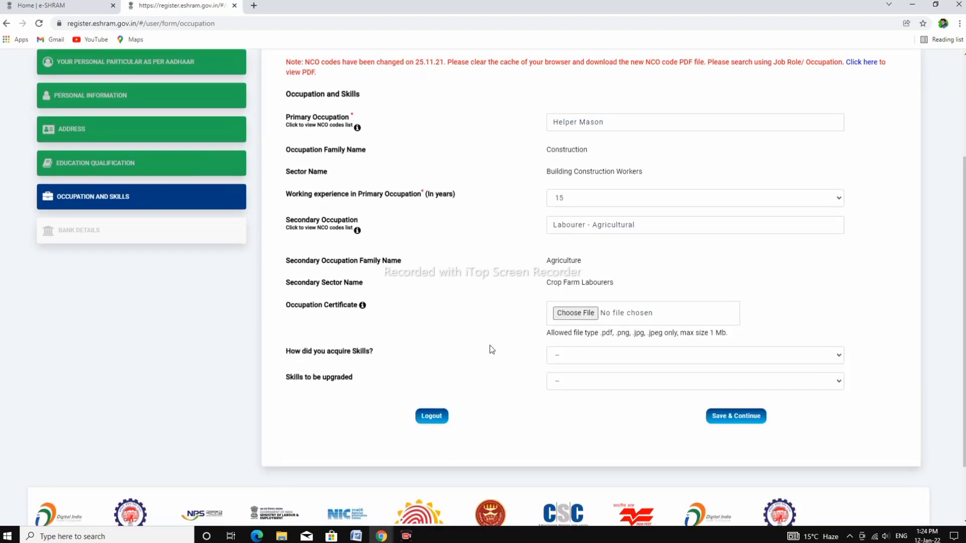
Record that no vocational training was received and set Sub Skills to Self-Learning.
click(616, 357)
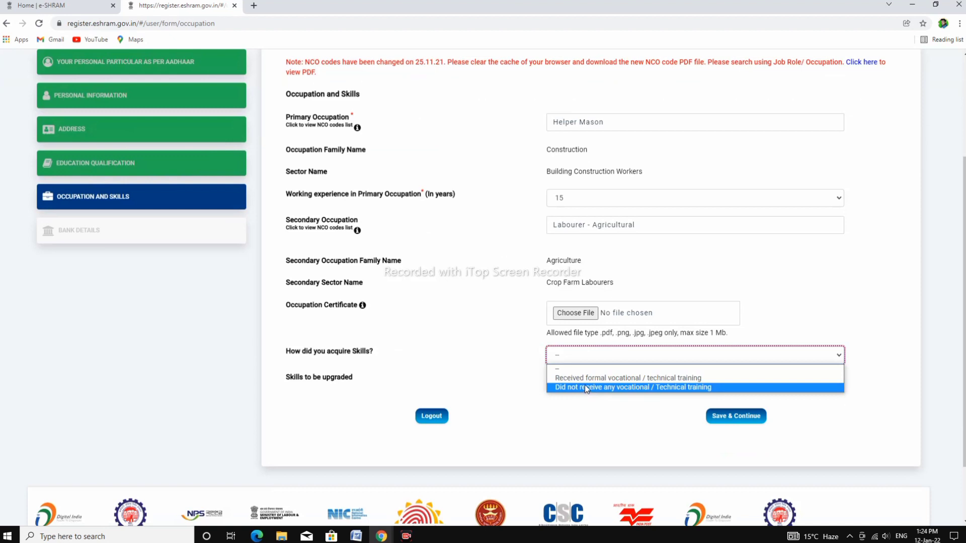
click(584, 386)
click(569, 385)
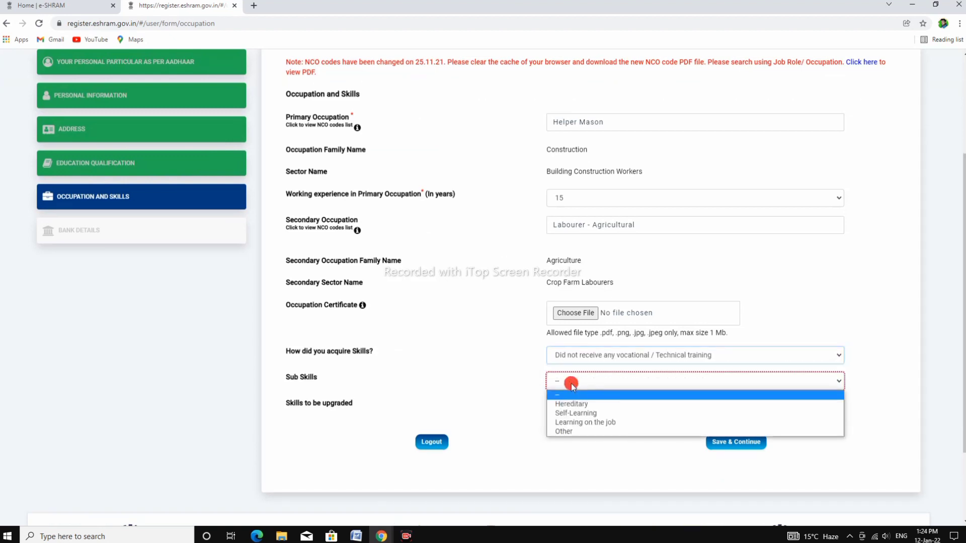
click(569, 412)
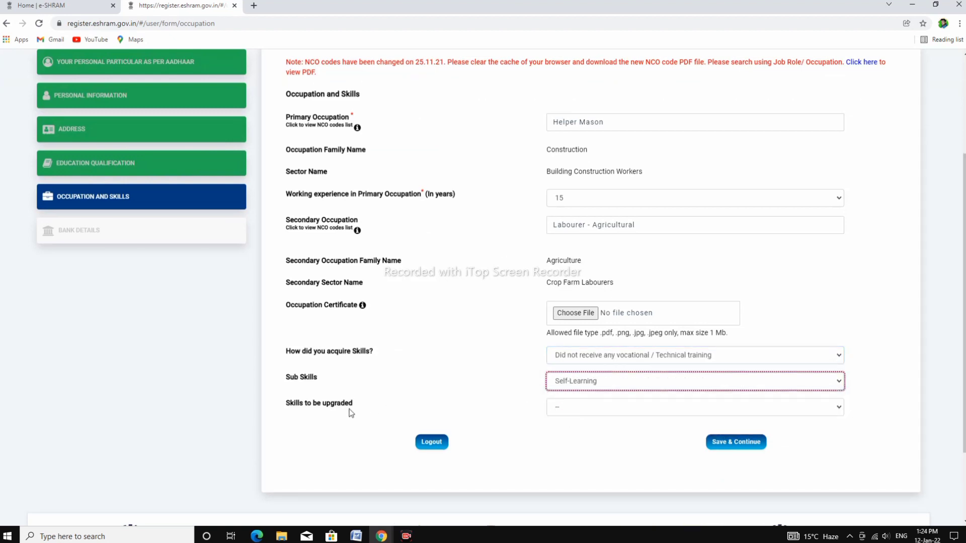
Set skills to be upgraded to formal technical training and save the occupation details.
click(626, 406)
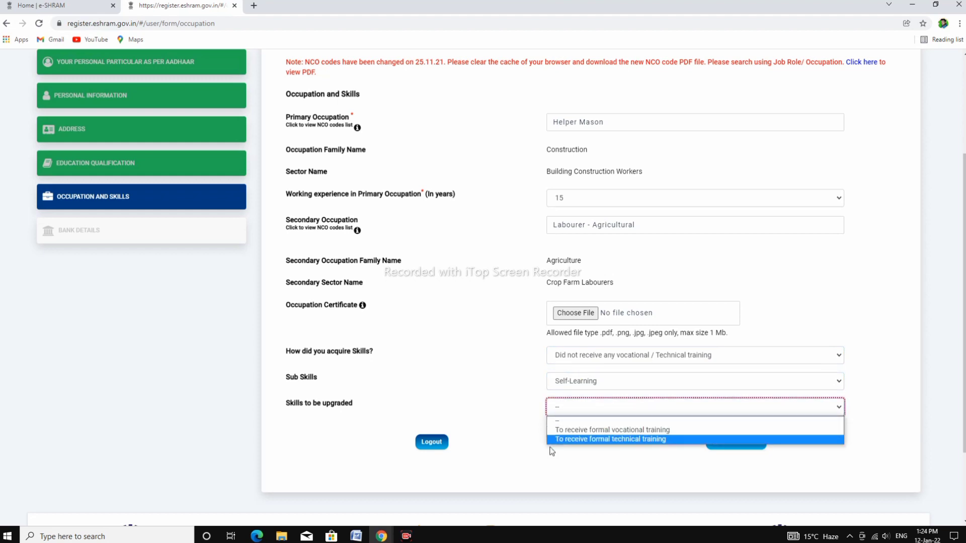
click(579, 433)
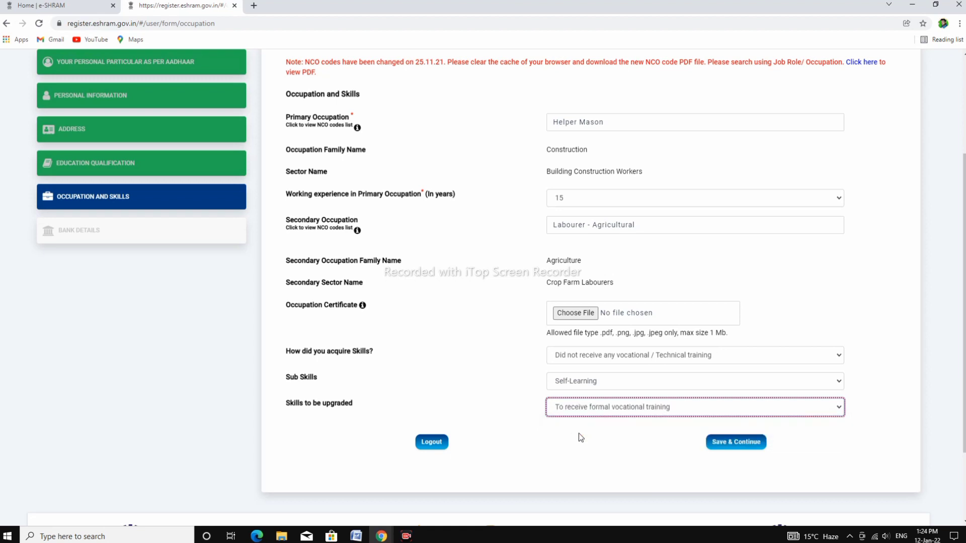
click(603, 413)
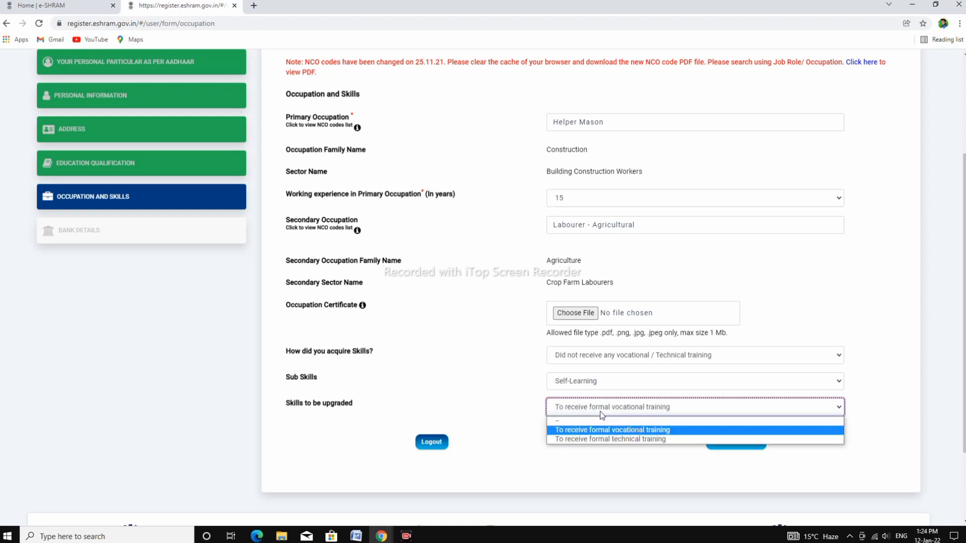
click(583, 440)
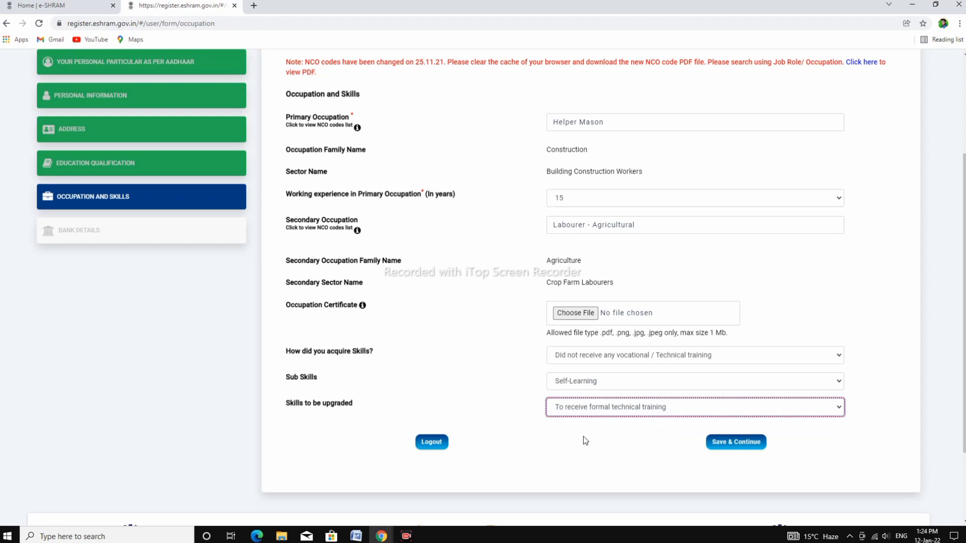
scroll(620, 432, up, 3)
scroll(619, 433, down, 4)
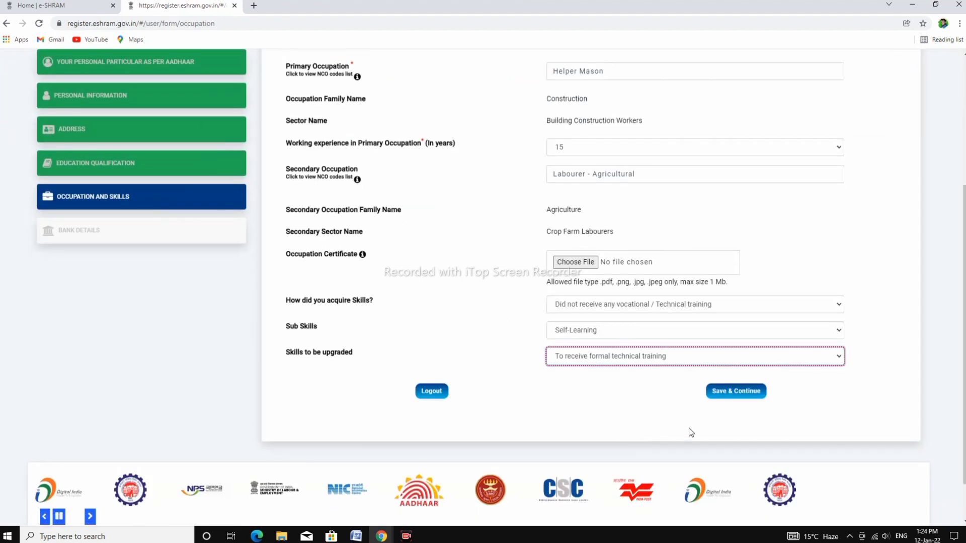
click(732, 393)
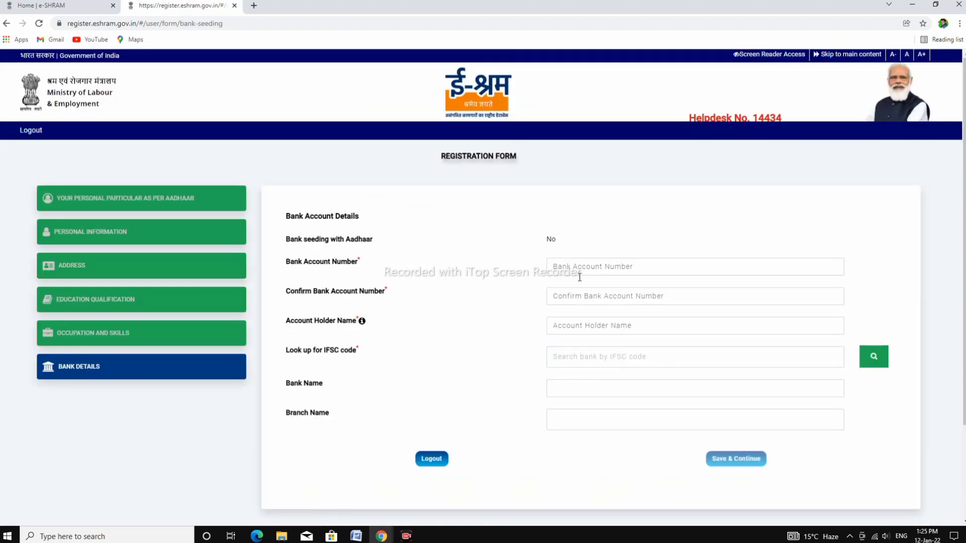
Enter the bank account number, fill its confirmation field, and type the account holder's name.
click(637, 266)
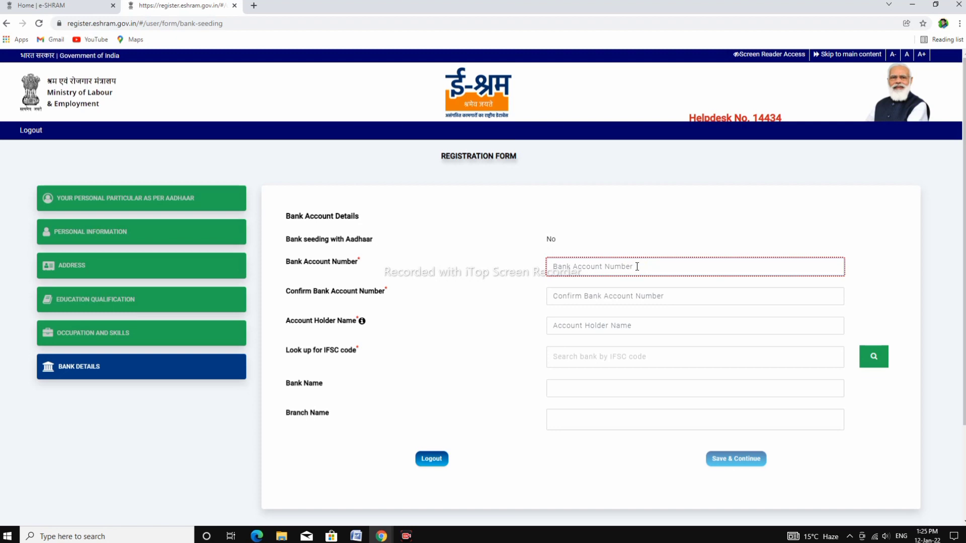
text(1234567890123)
click(646, 302)
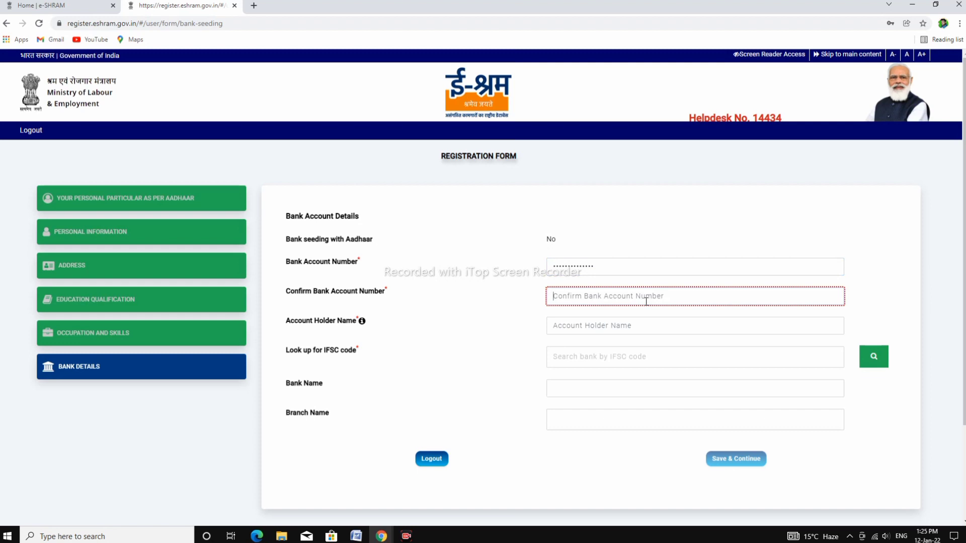
text(4)
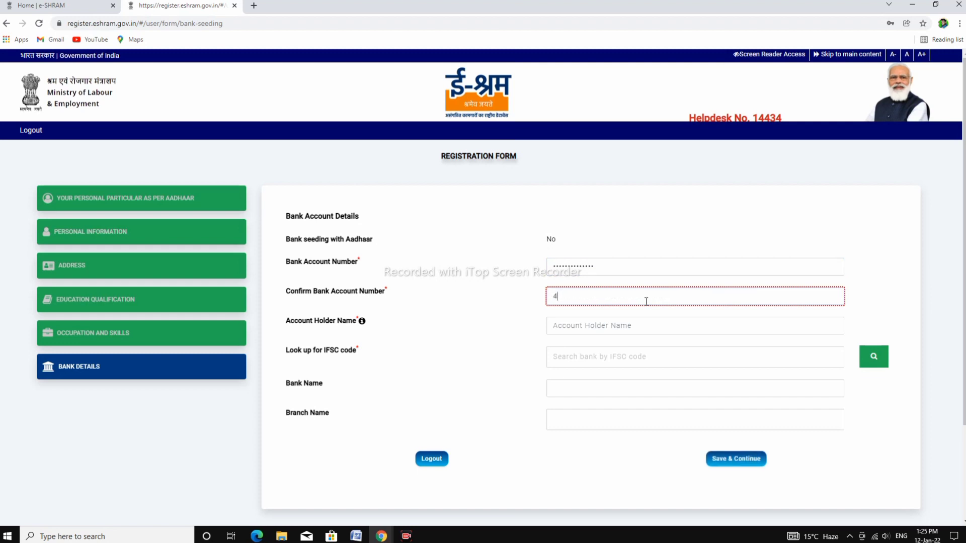
text(5)
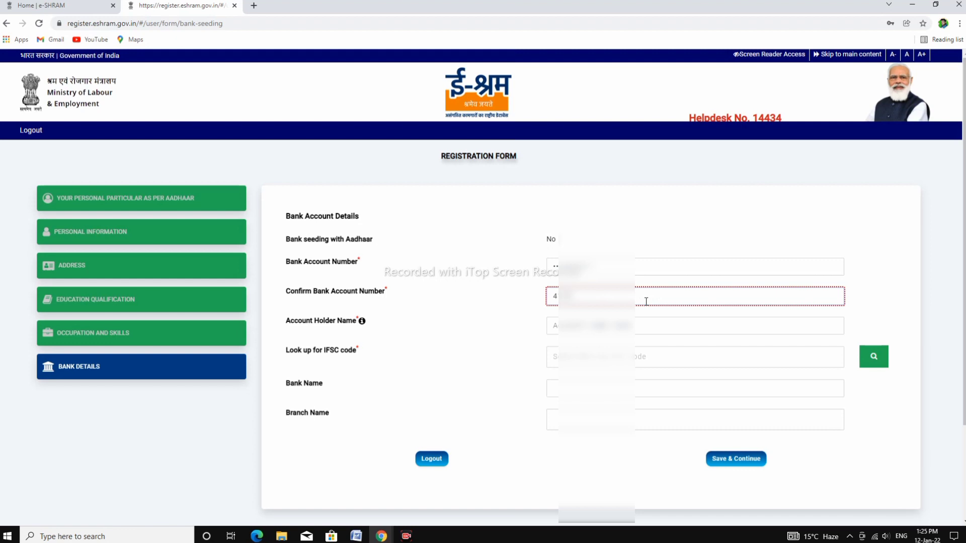
text(00000)
click(554, 326)
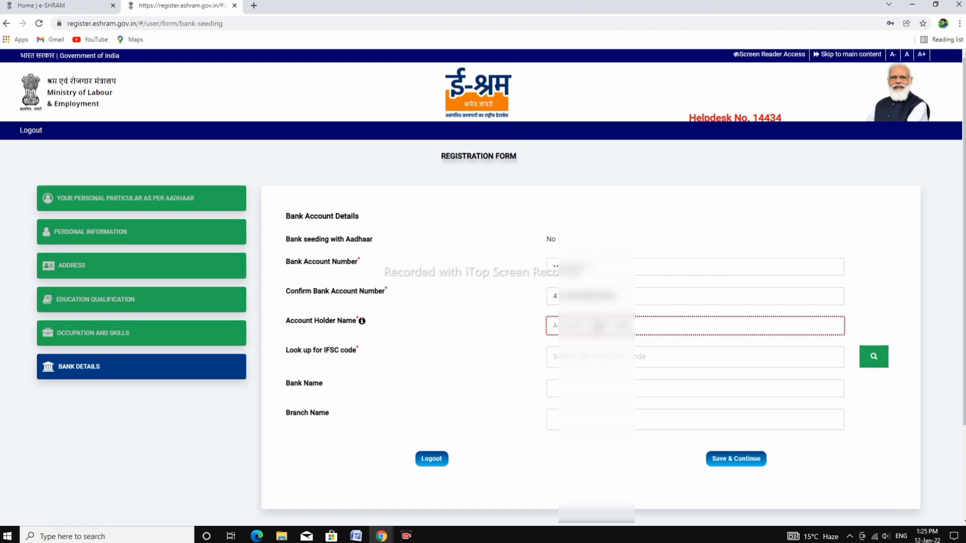
Autofill the IFSC code, correct the Baroda bank name, and enter branch name 'KOT'.
click(593, 357)
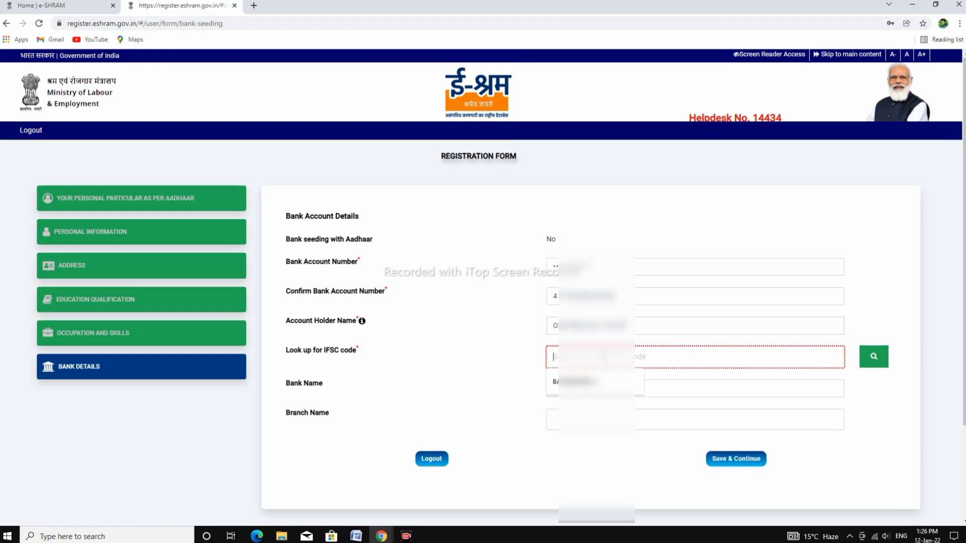
click(578, 381)
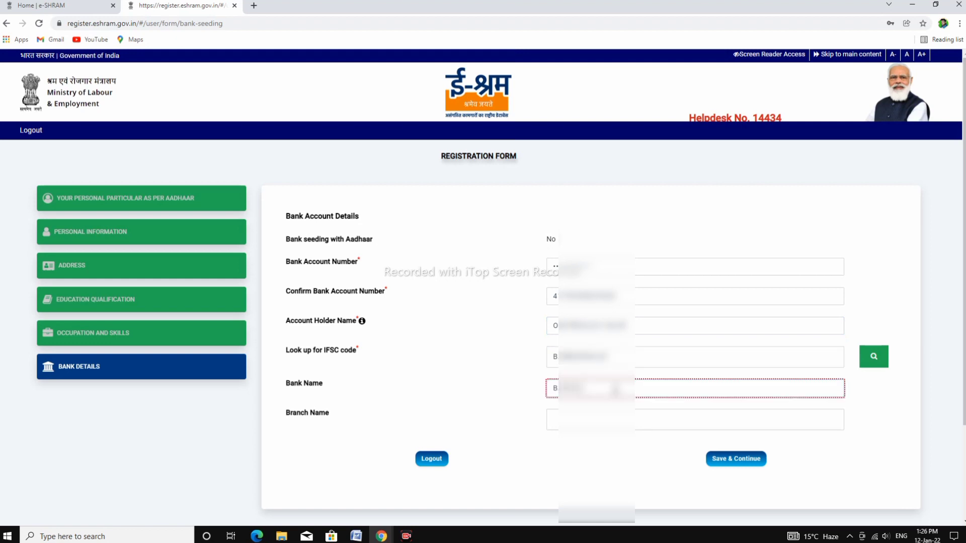
text(OF BAR)
key(BackSpace)
key(BackSpace)
key(BackSpace)
text(B)
text(ARODA)
text( R)
click(612, 424)
text(KOT)
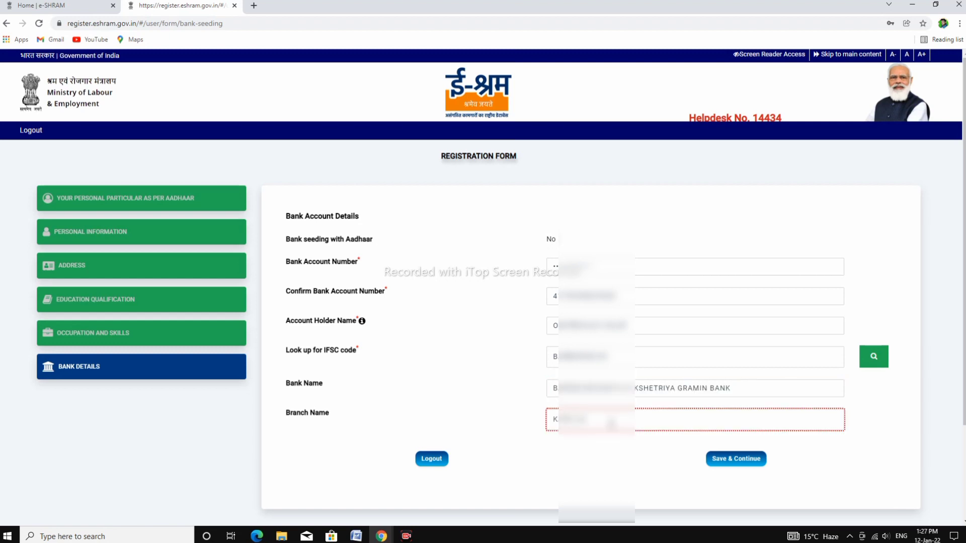
click(602, 466)
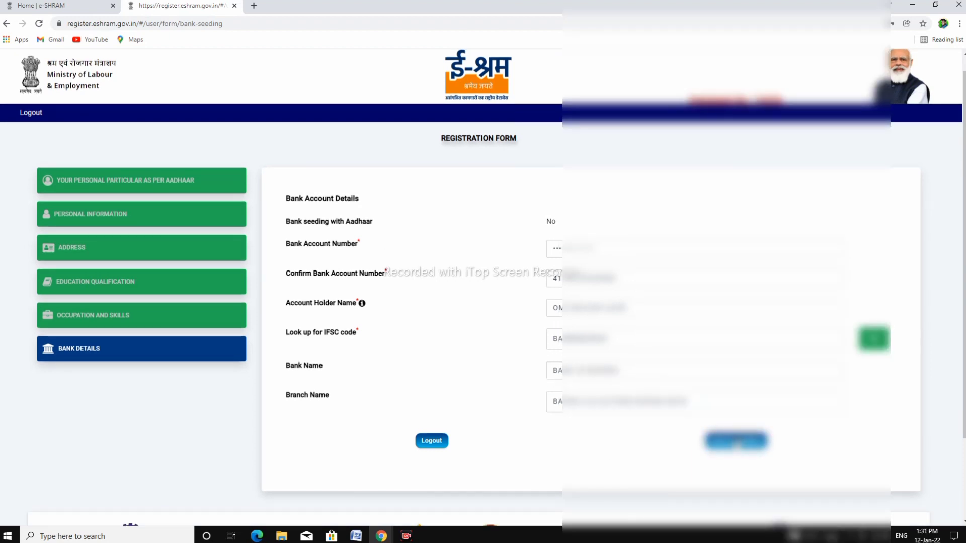
Save bank details, review the Preview page, accept the undertaking and submit the registration.
click(736, 441)
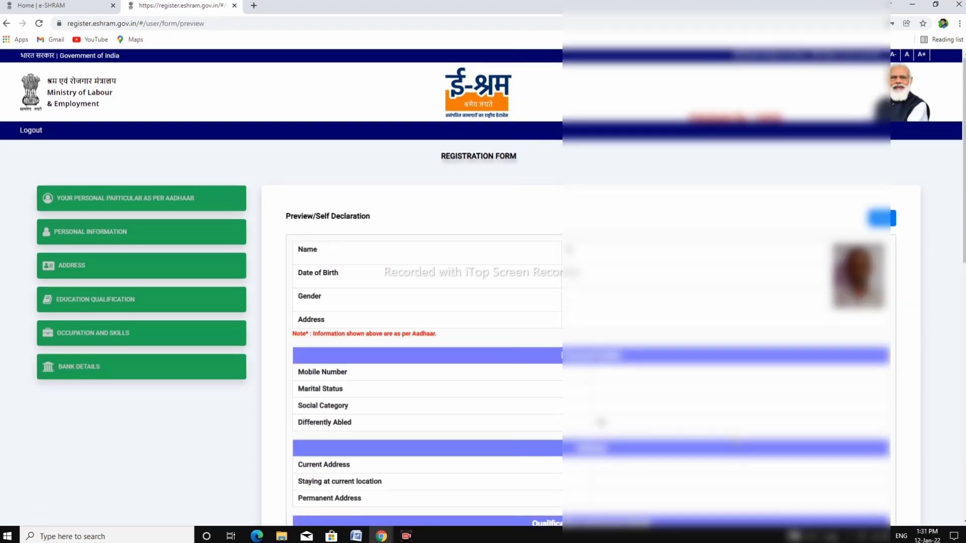
scroll(542, 357, down, 2)
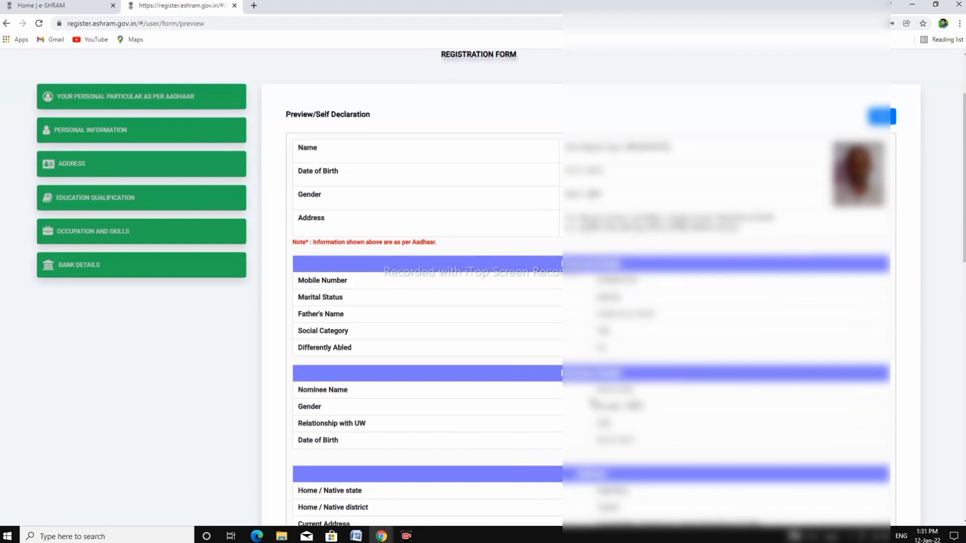
scroll(541, 357, up, 1)
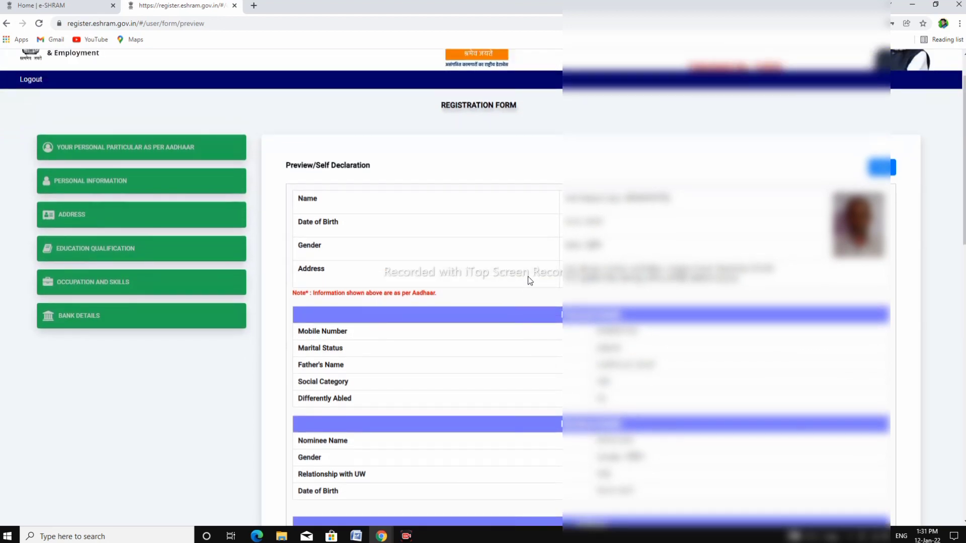
scroll(527, 277, down, 3)
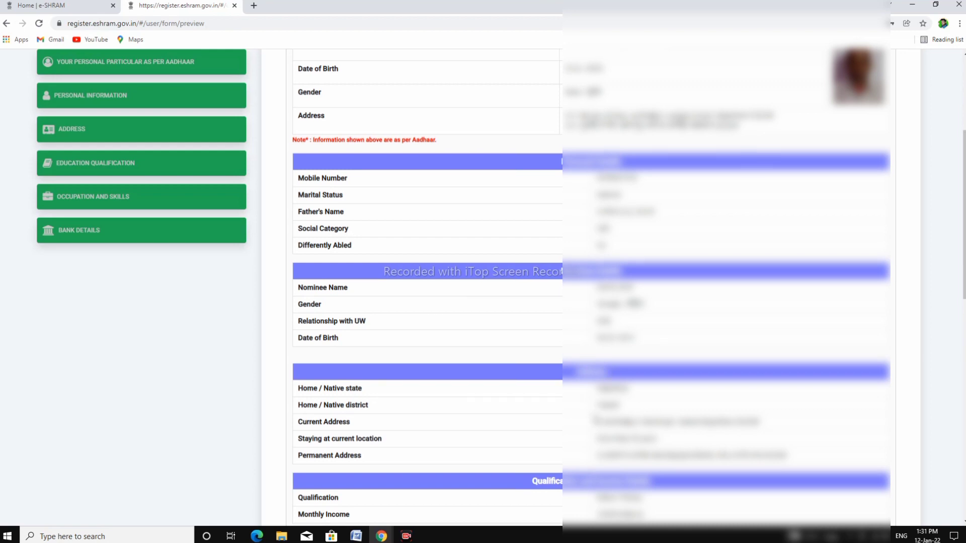
scroll(593, 418, down, 3)
scroll(591, 422, down, 1)
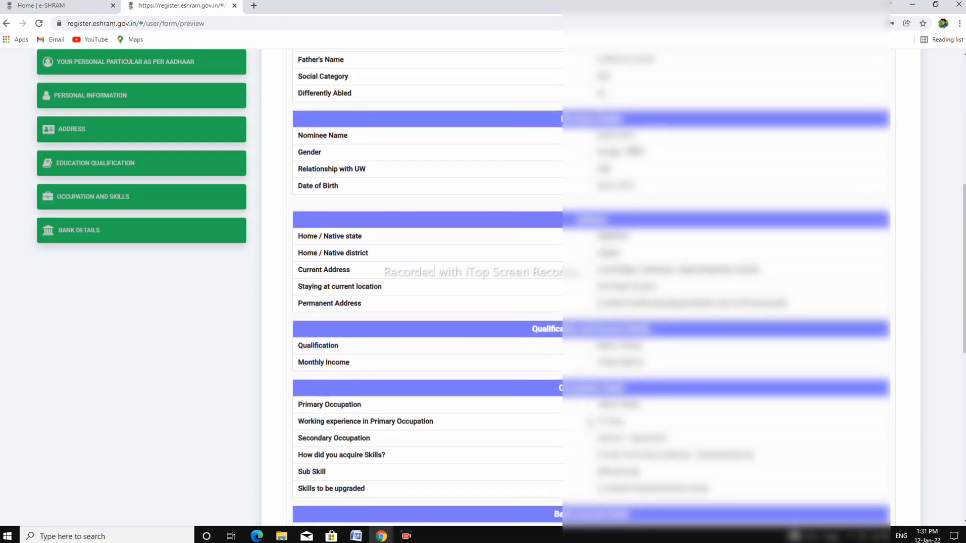
scroll(589, 422, down, 3)
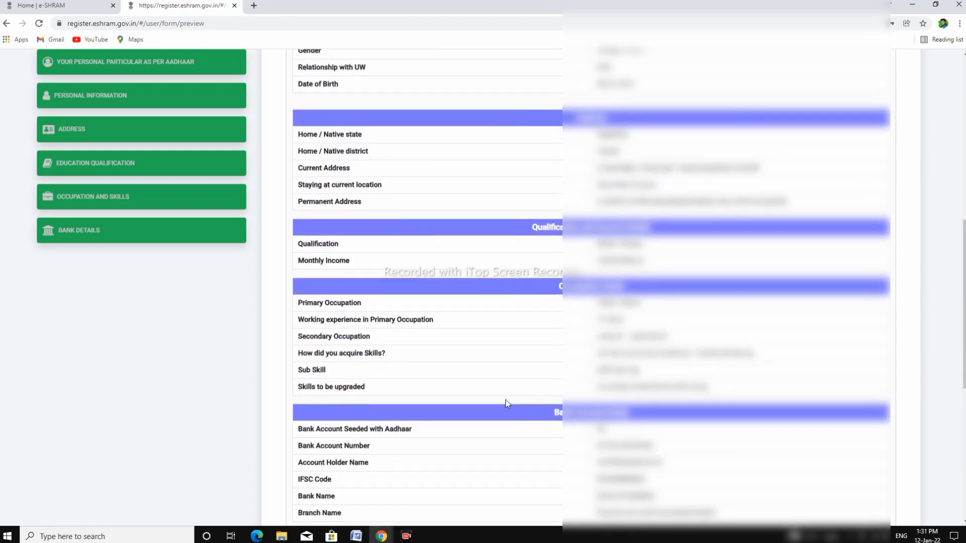
scroll(521, 396, down, 10)
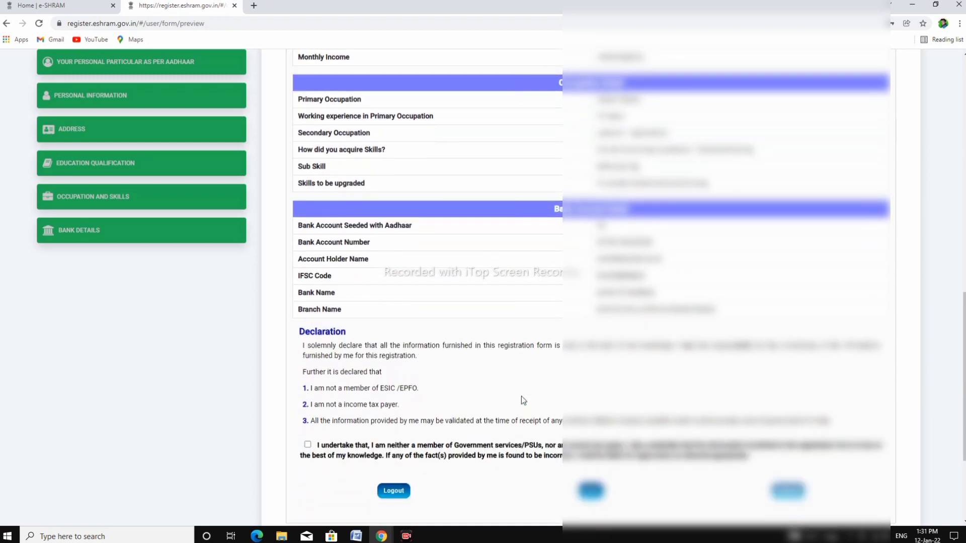
click(307, 292)
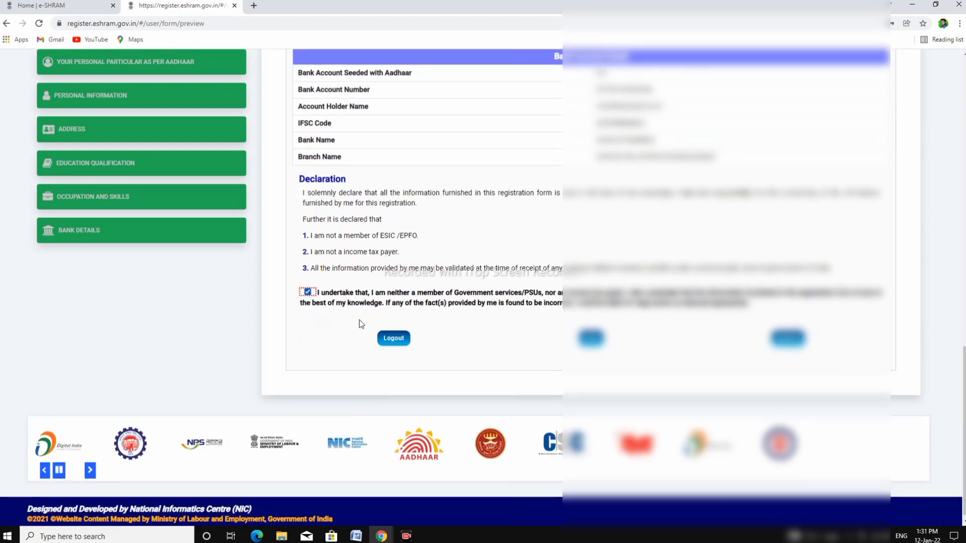
click(788, 339)
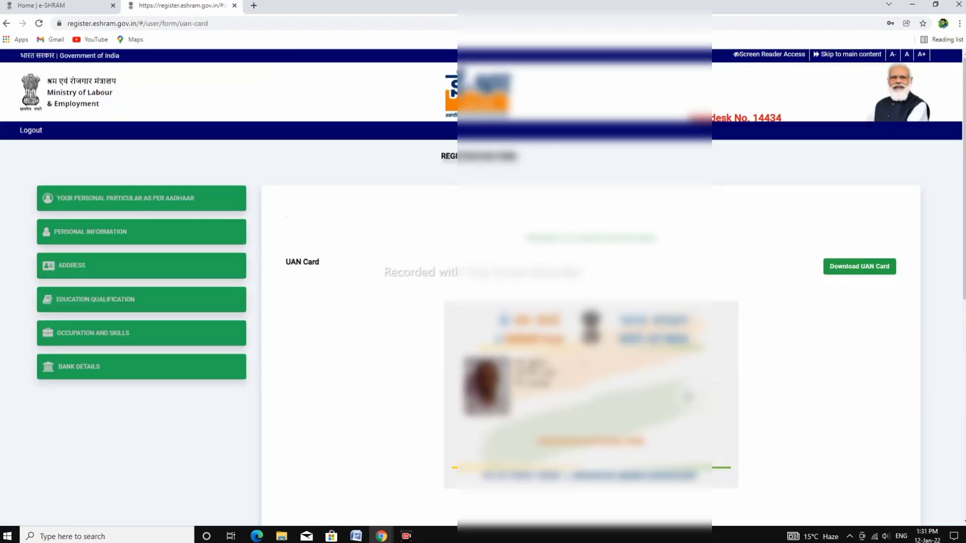
Download the generated UAN card from the thank-you page as uan-card (1).pdf.
scroll(591, 352, down, 5)
scroll(591, 352, up, 5)
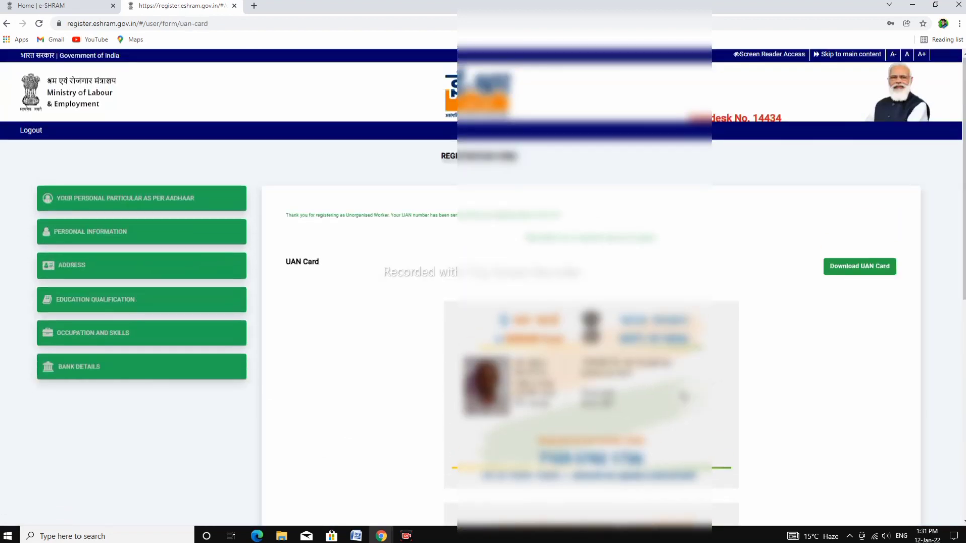
scroll(869, 318, down, 5)
scroll(868, 319, up, 3)
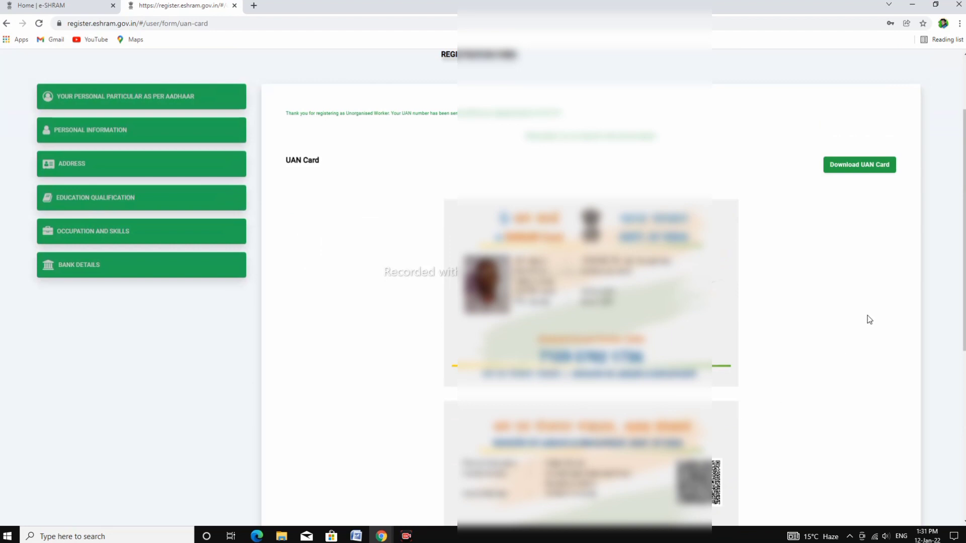
click(863, 169)
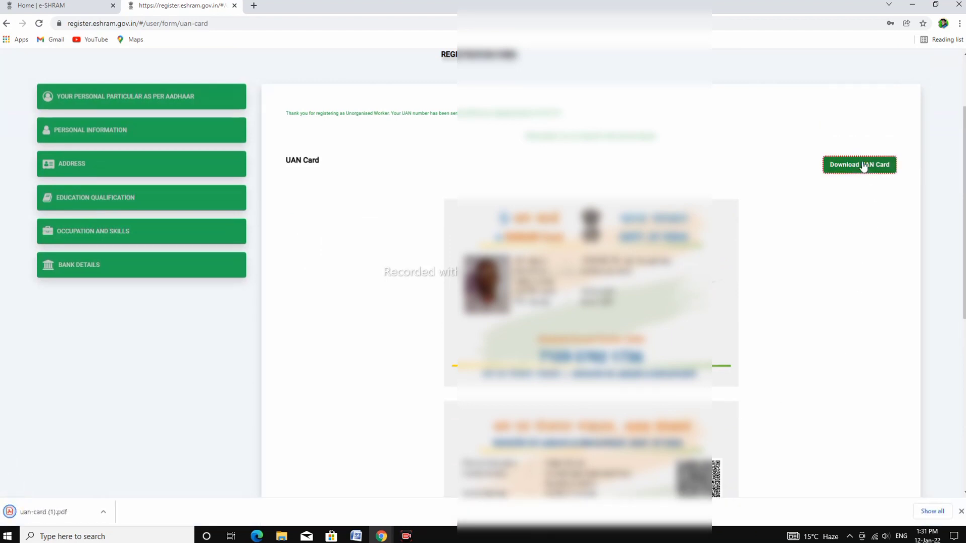
scroll(696, 402, down, 1)
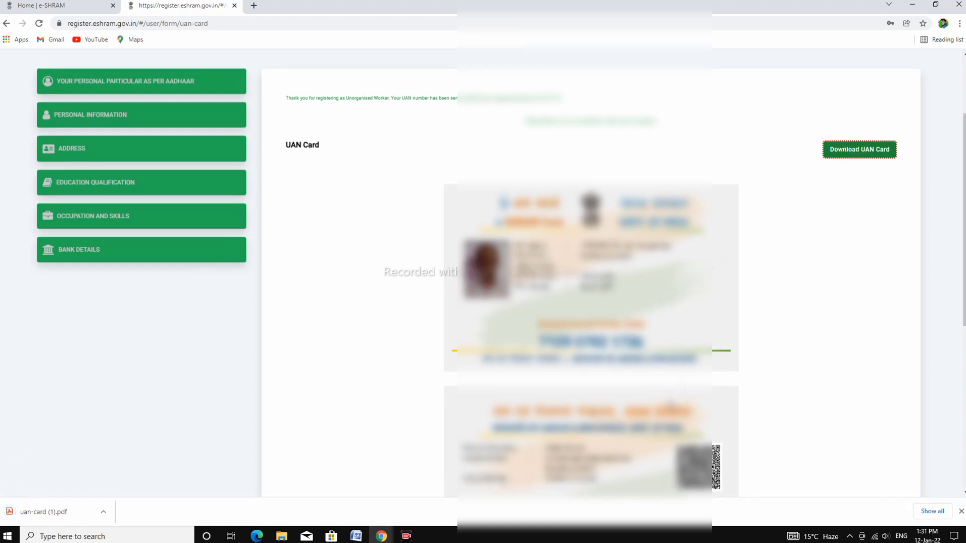